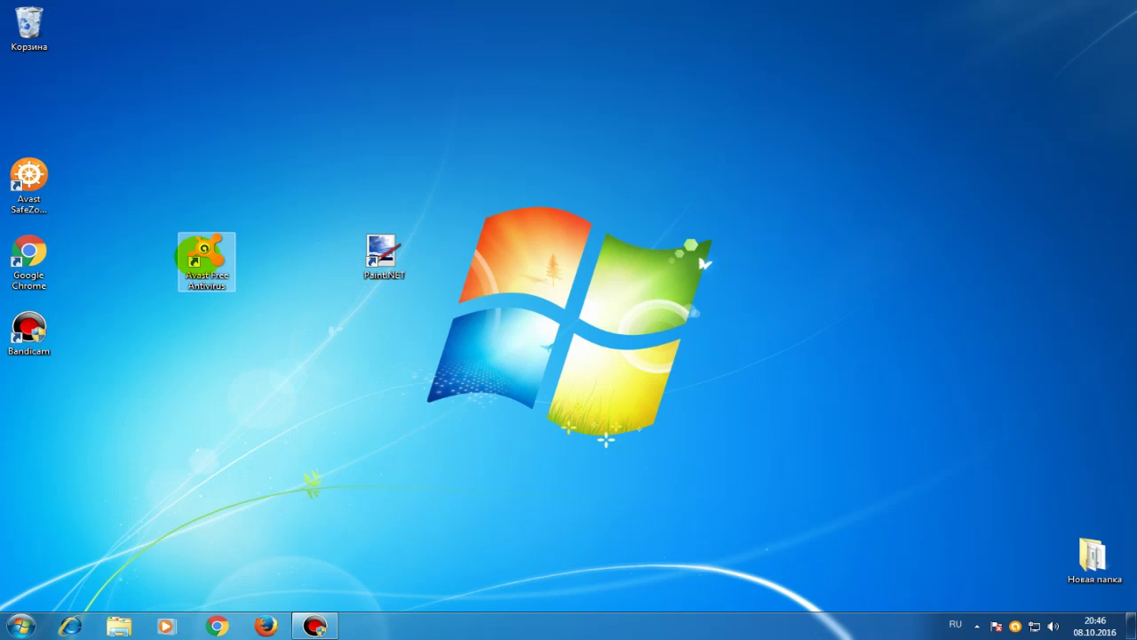
- Open Avast Free Antivirus and Paint.NET from the desktop to check that each program runs, closing both again
double_click(212, 253)
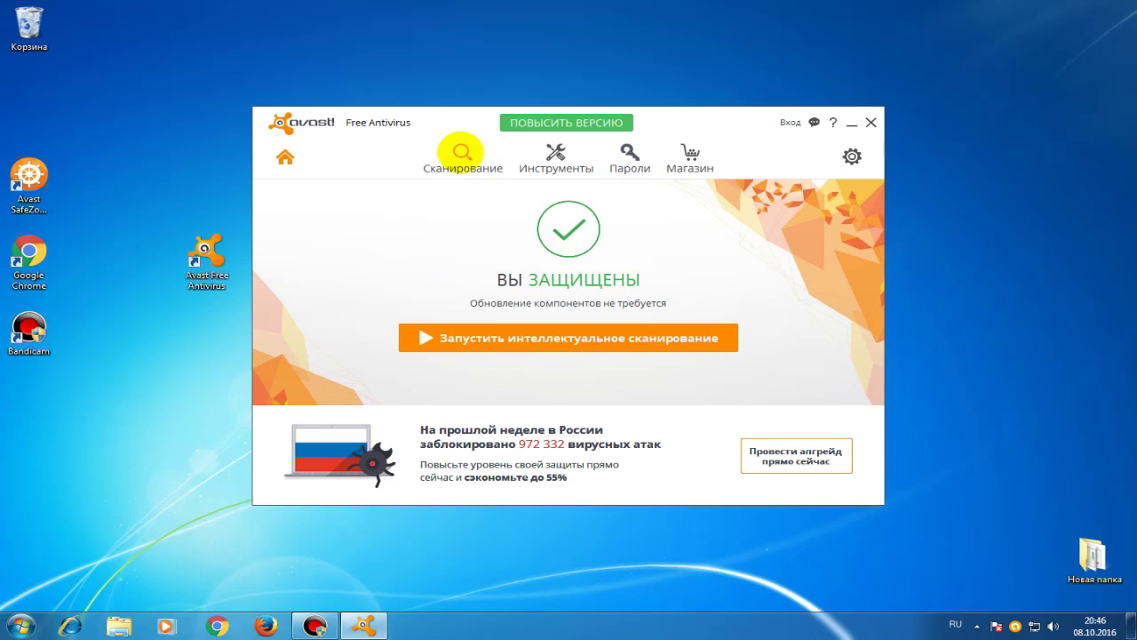
left_click_drag(704, 120, 696, 74)
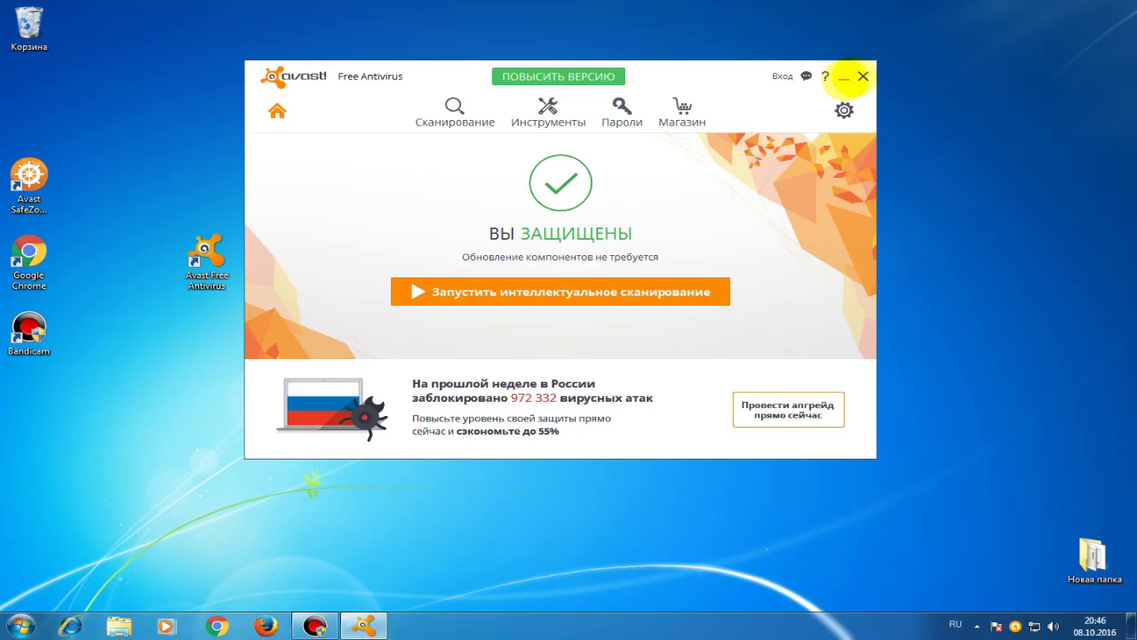
left_click(862, 75)
left_click(382, 253)
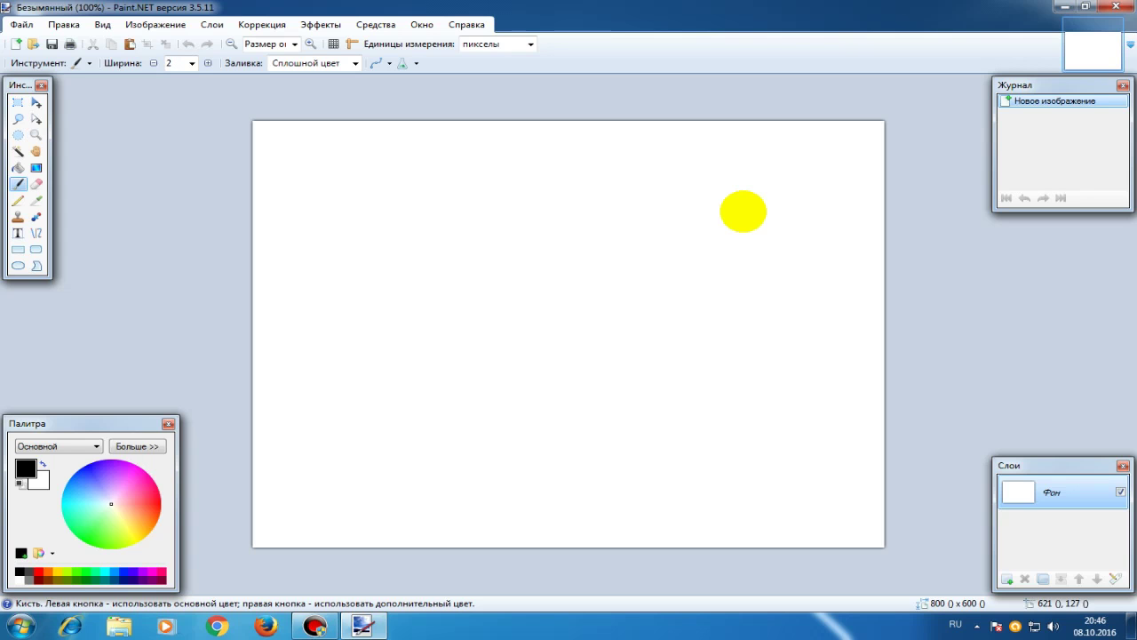
left_click(1115, 6)
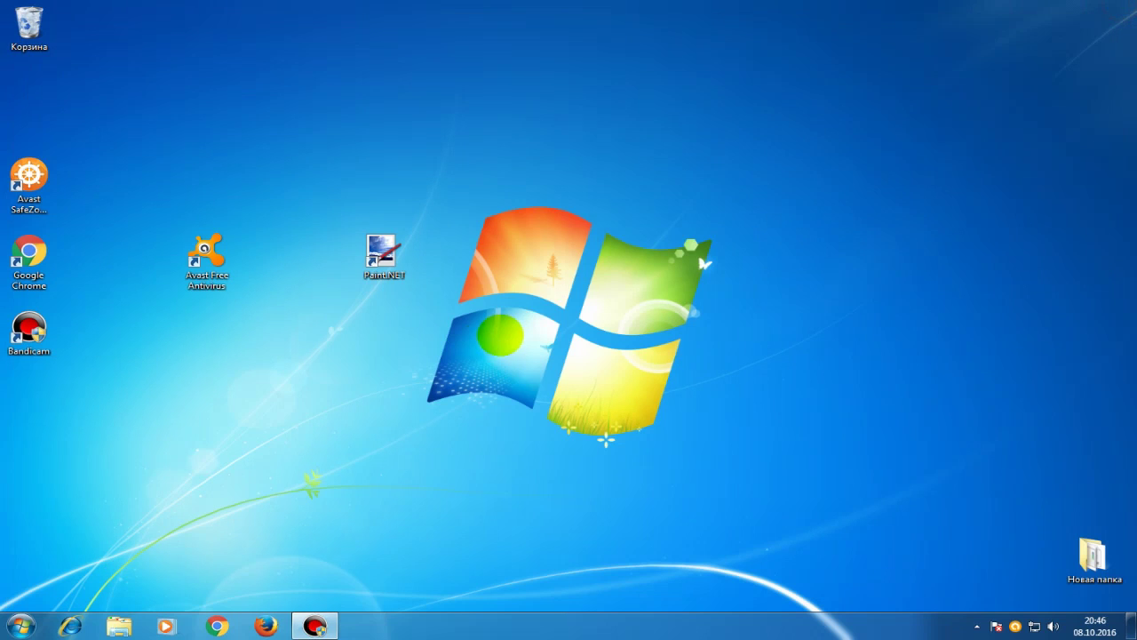
left_click(19, 626)
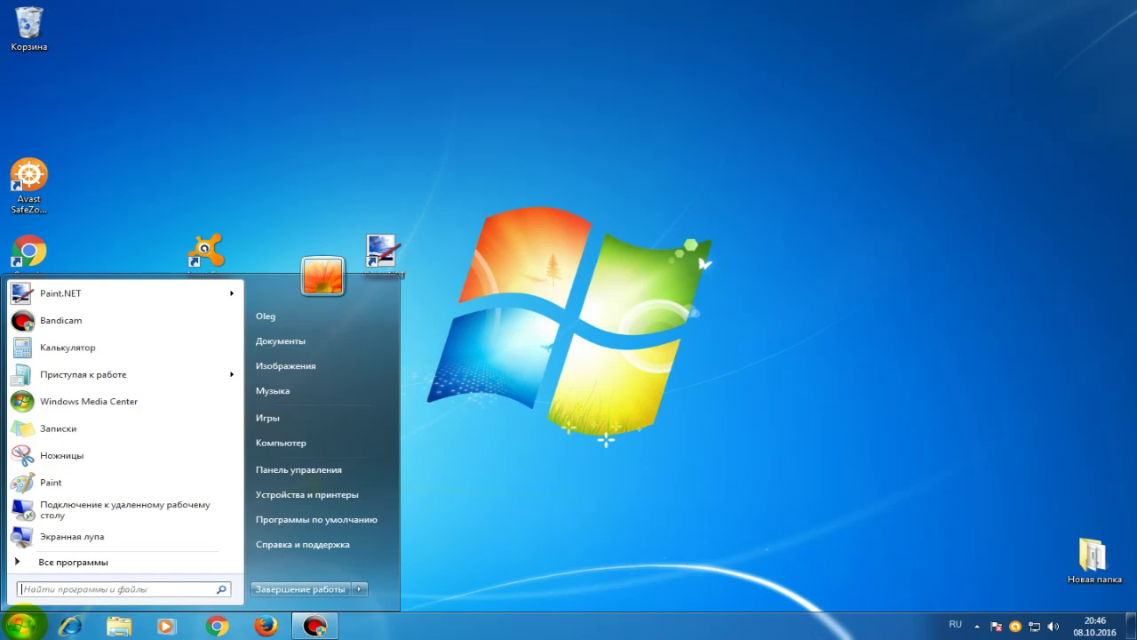
left_click(313, 468)
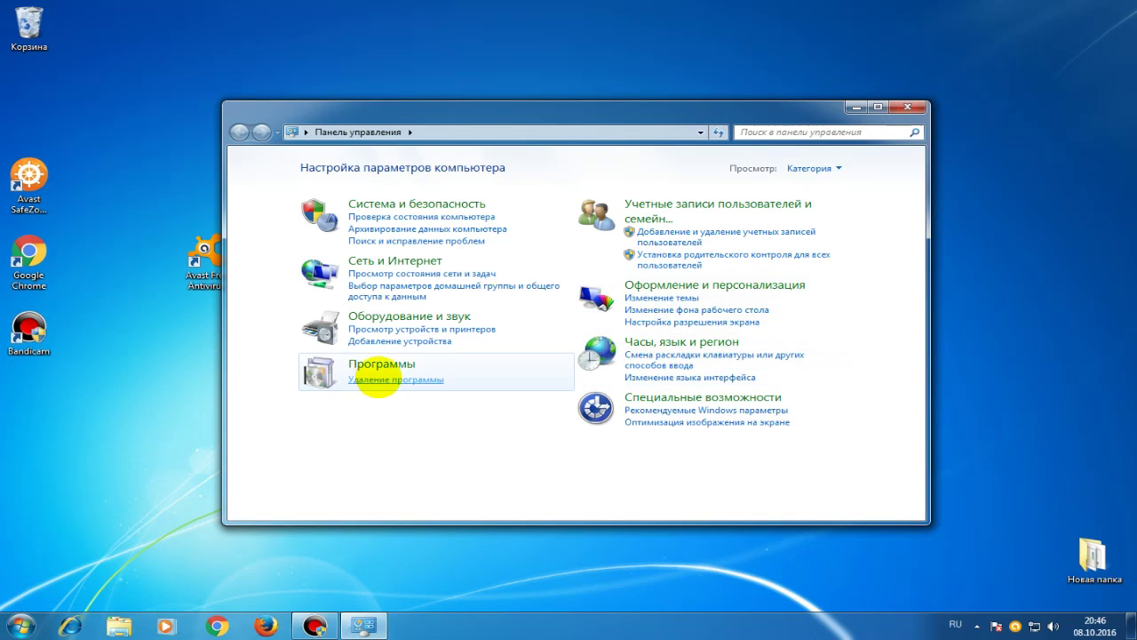
left_click(907, 106)
- Open the Control Panel's list of installed programs and start uninstalling Avast Free Antivirus
key("super")
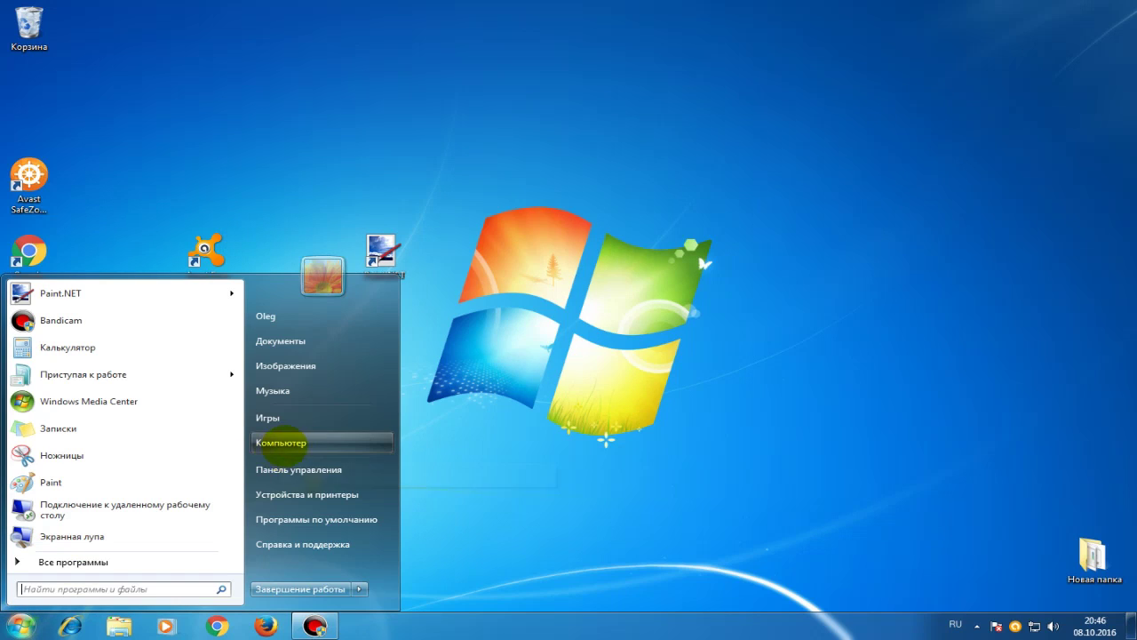
left_click(267, 471)
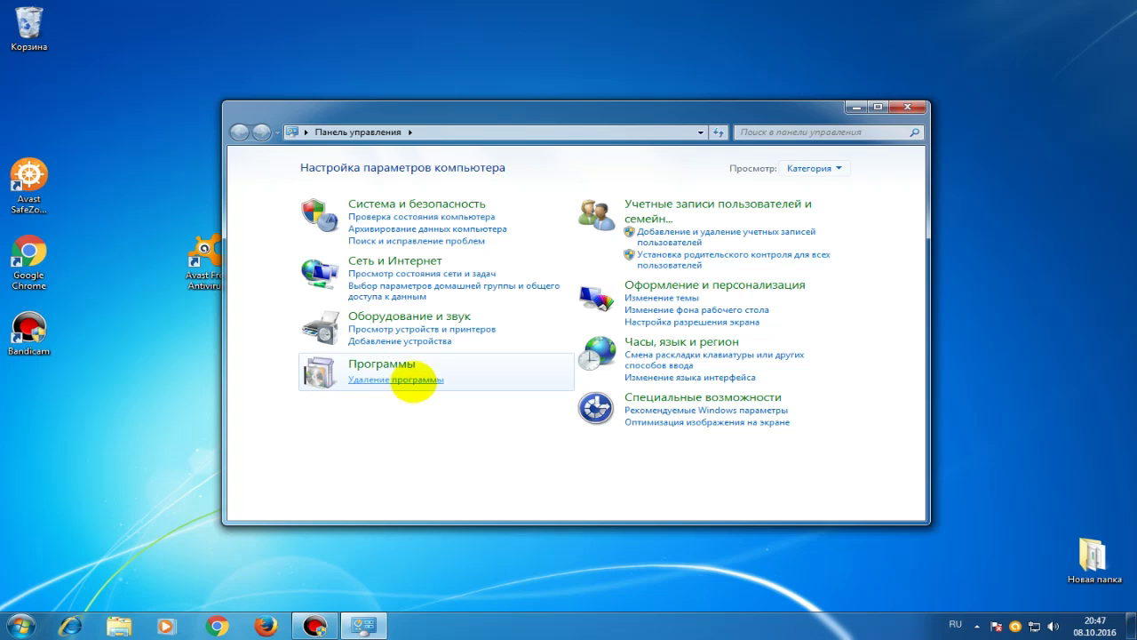
left_click(414, 379)
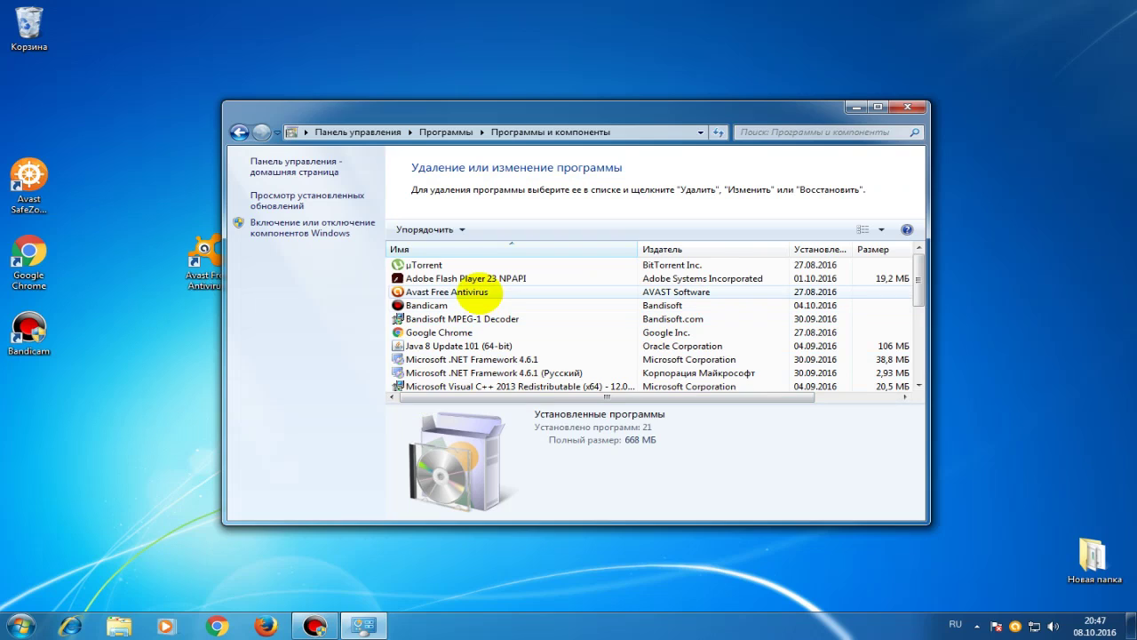
left_click(476, 290)
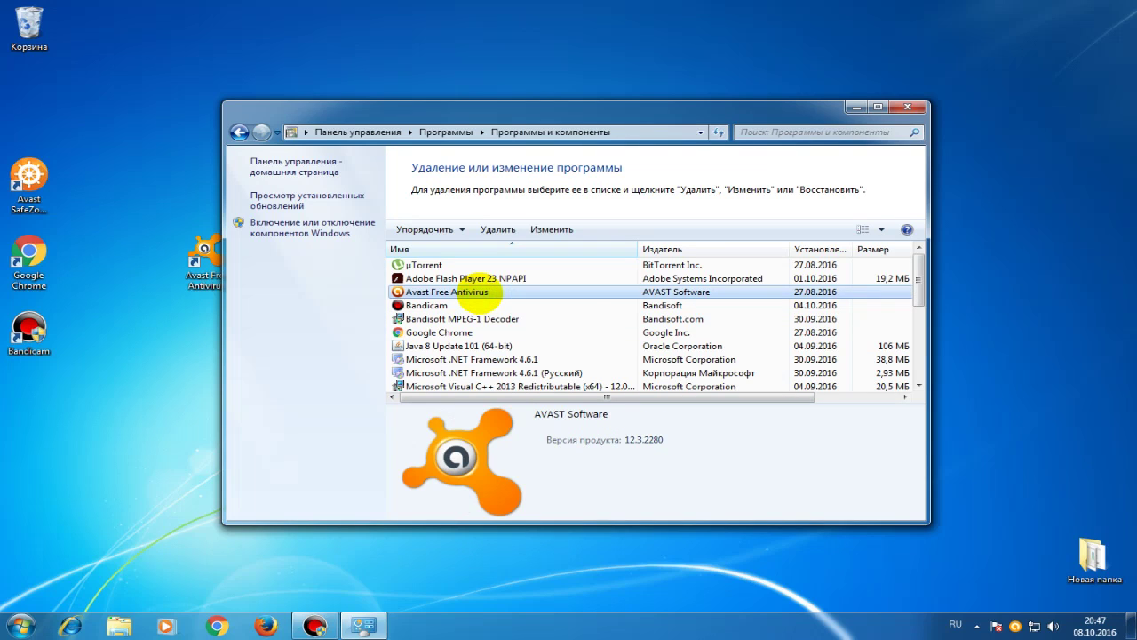
right_click(480, 291)
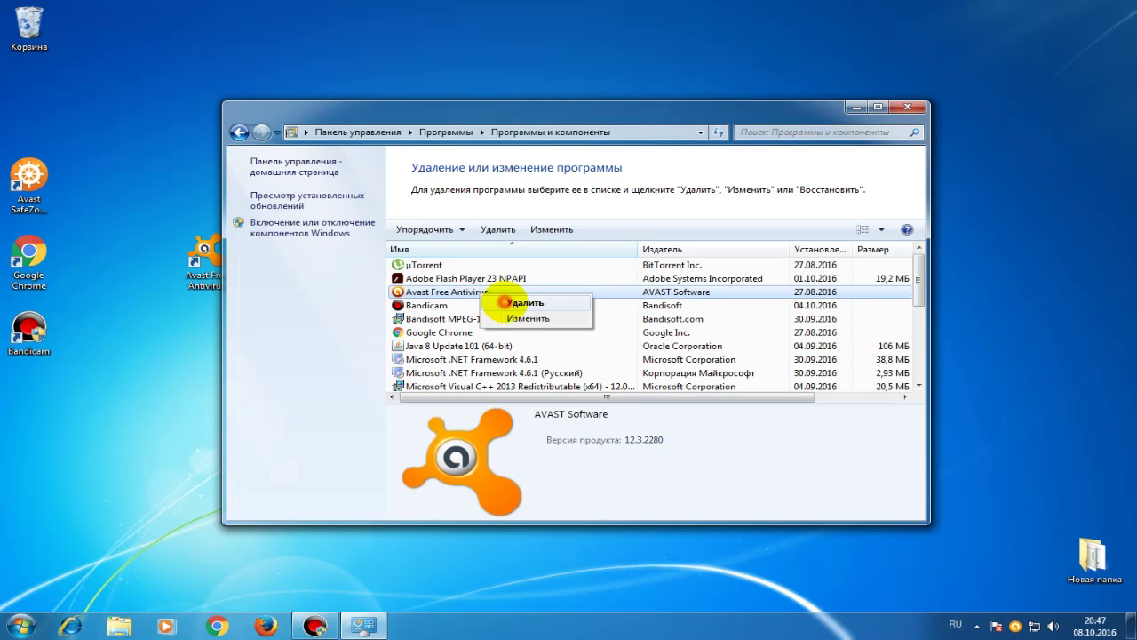
left_click(516, 302)
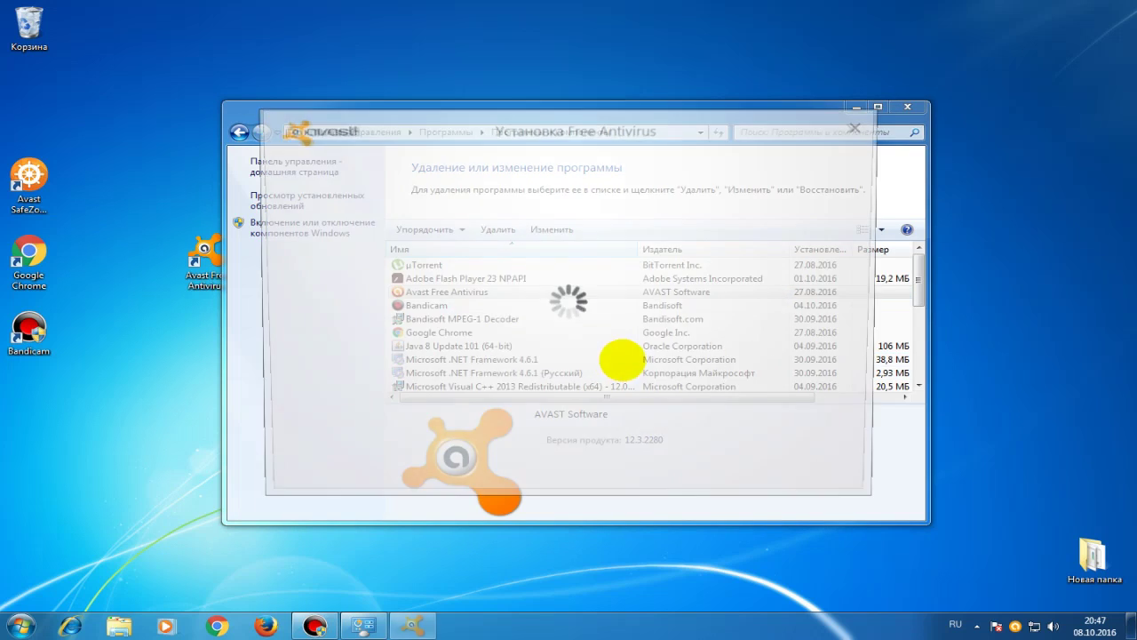
left_click(565, 454)
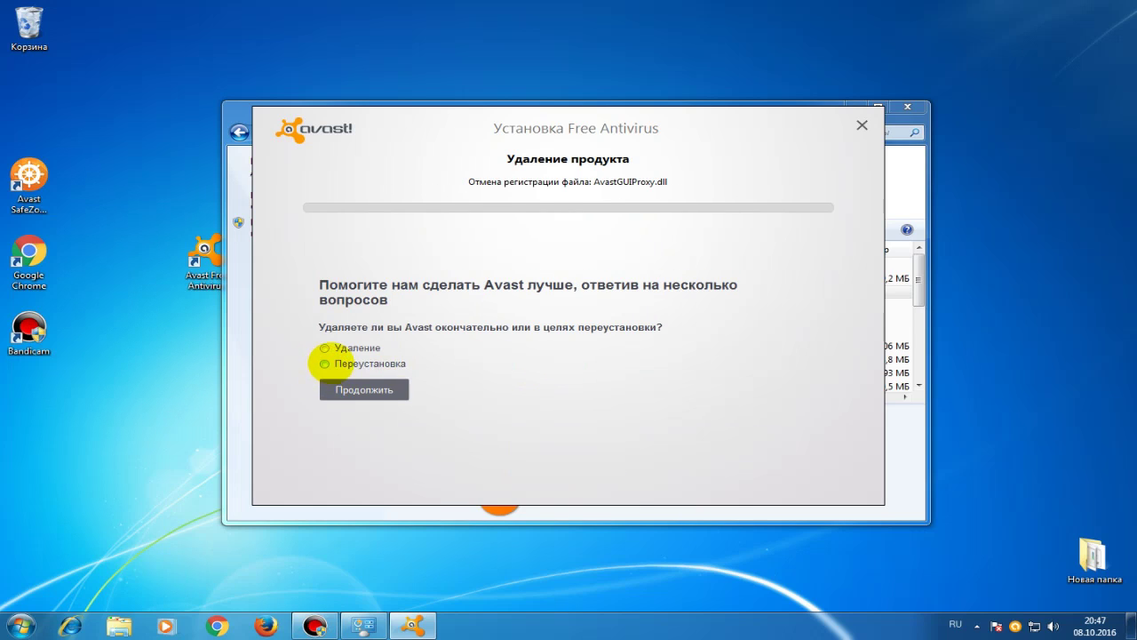
- Answer the Avast removal survey with "Переустановка", "Очистка/Откат настроек компьютера" and "3 года или больше"
left_click(325, 363)
left_click(350, 390)
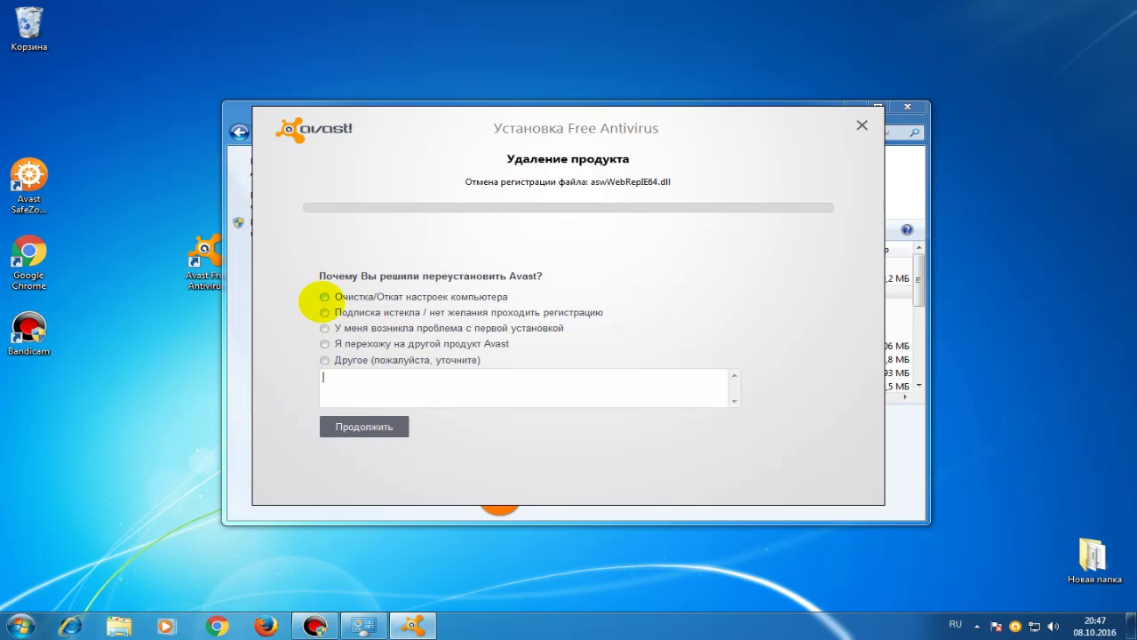
left_click(324, 296)
left_click(373, 426)
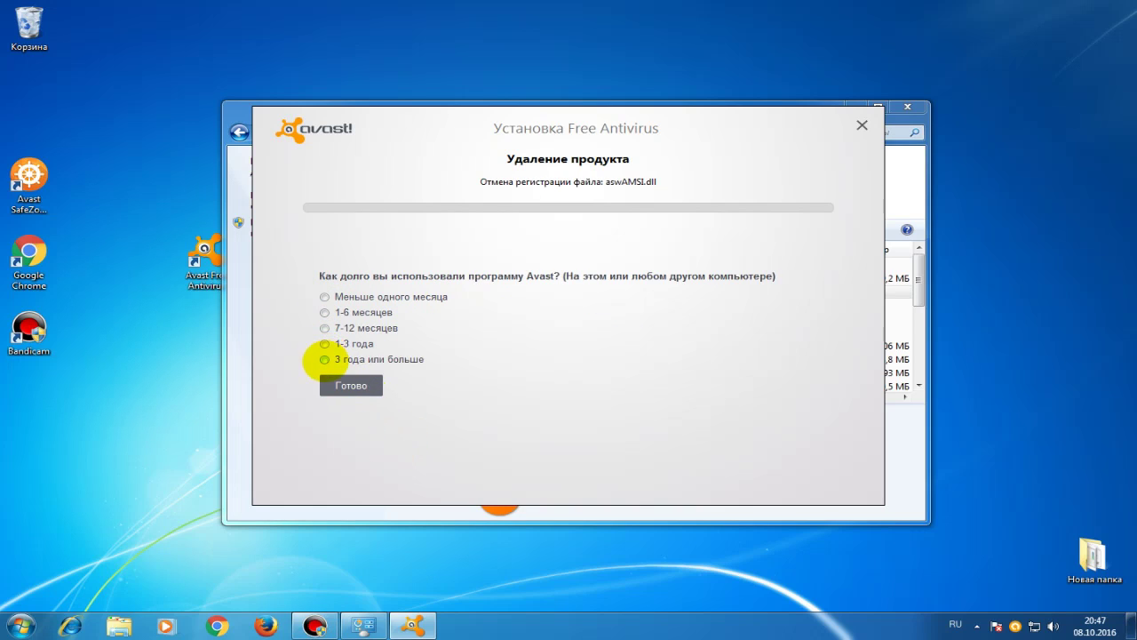
left_click(325, 359)
left_click(360, 389)
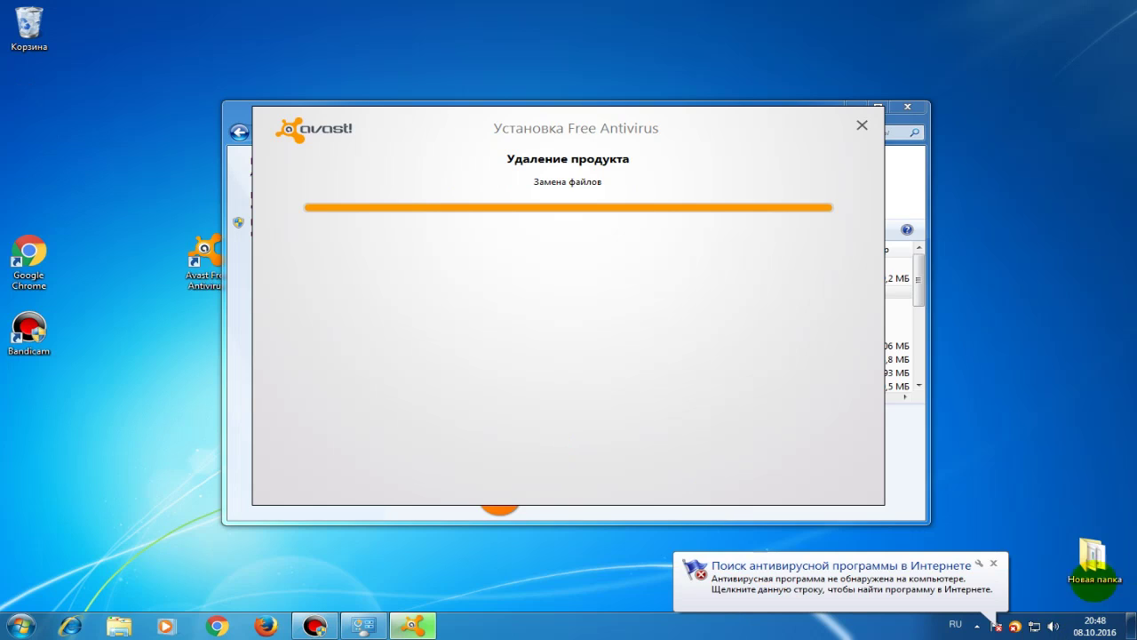
- Dismiss the Windows security notifications and finish the Avast removal by postponing the computer restart
left_click(993, 563)
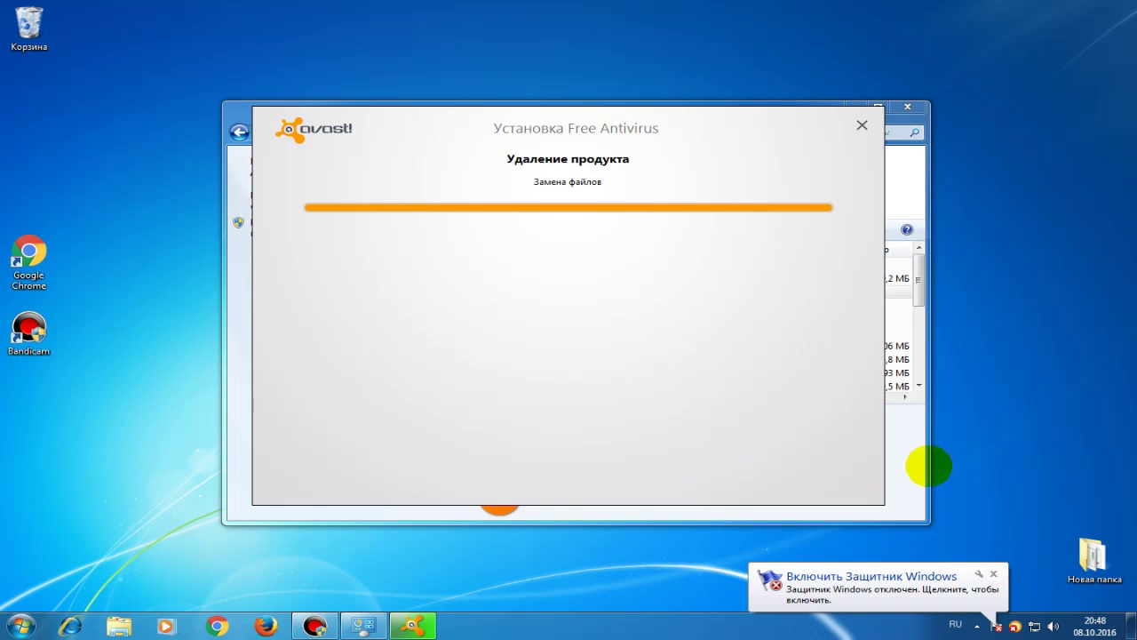
left_click(993, 573)
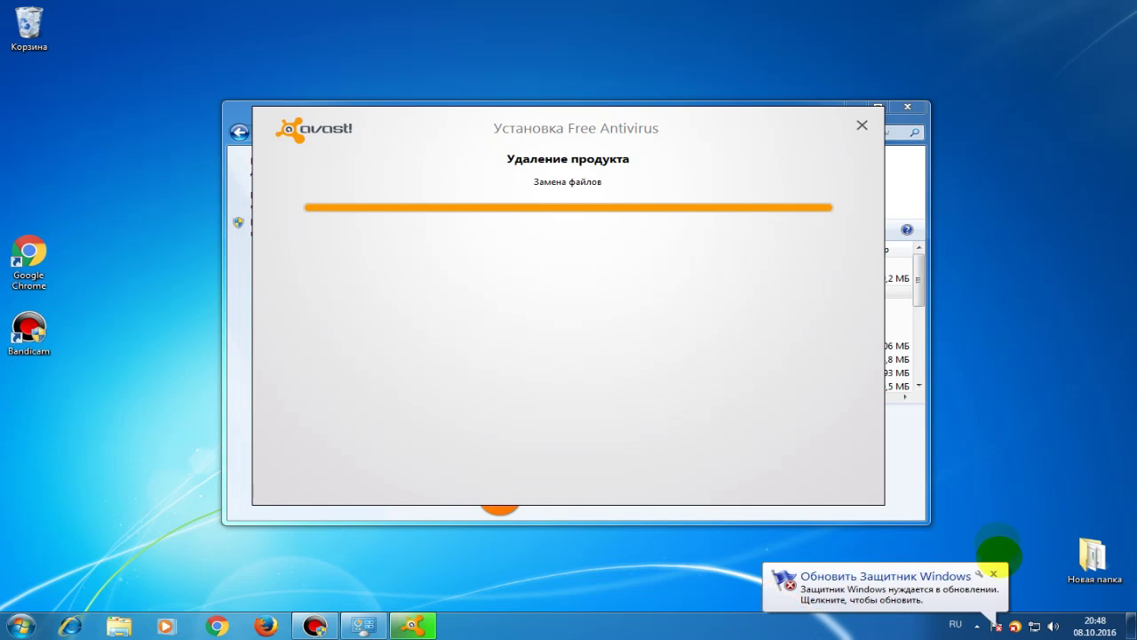
left_click(993, 575)
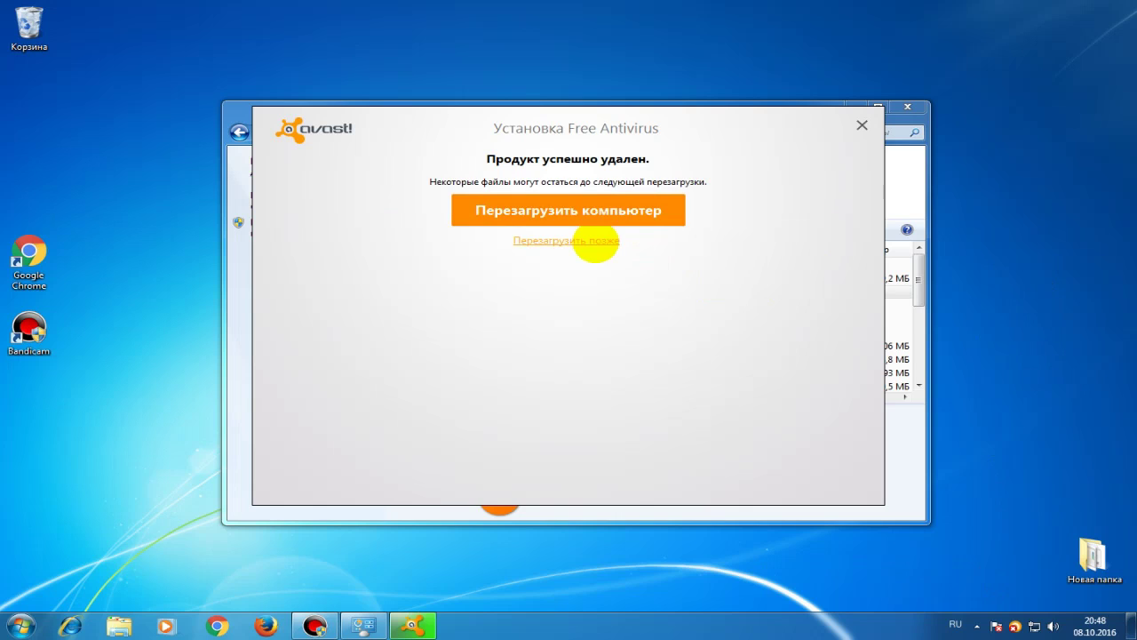
left_click(596, 241)
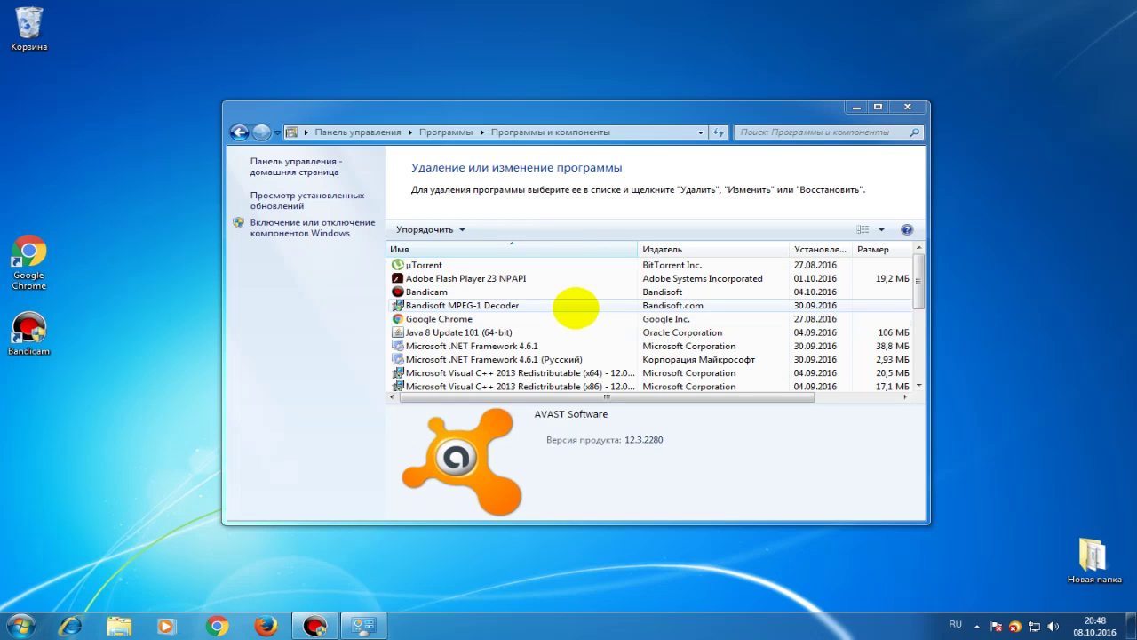
- Uninstall Paint.NET v3.5.11 from the list of installed programs and close the list
mouse_move(685, 115)
left_mouse_down()
mouse_move(960, 86)
mouse_move(479, 38)
mouse_move(654, 95)
left_mouse_up()
left_click_drag(889, 257, 885, 347)
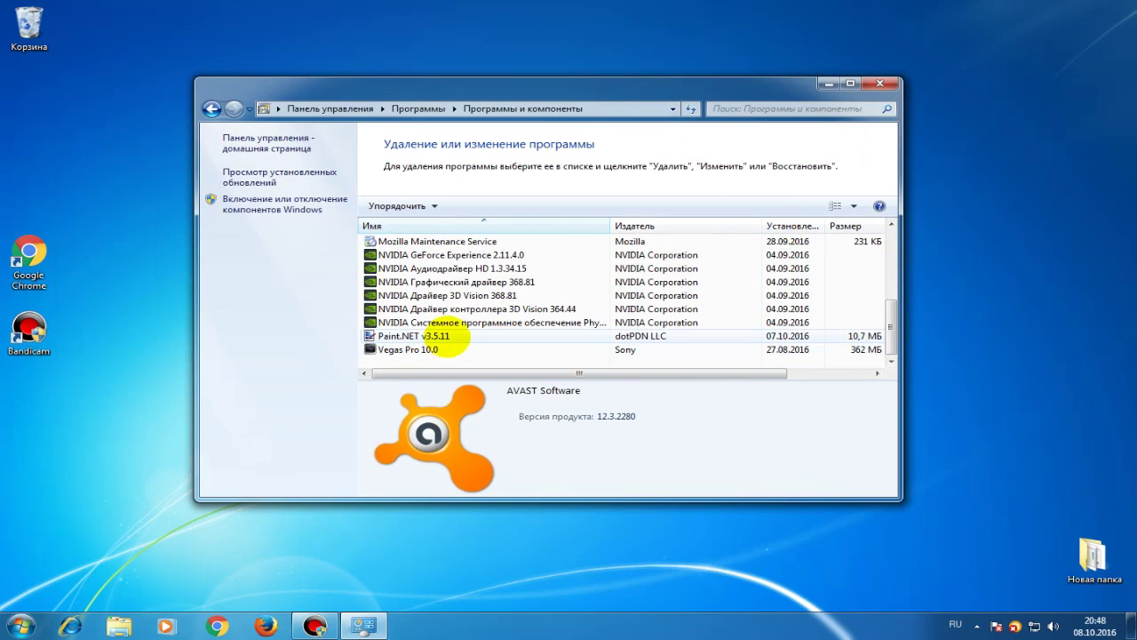
left_click(441, 339)
right_click(445, 339)
left_click(479, 346)
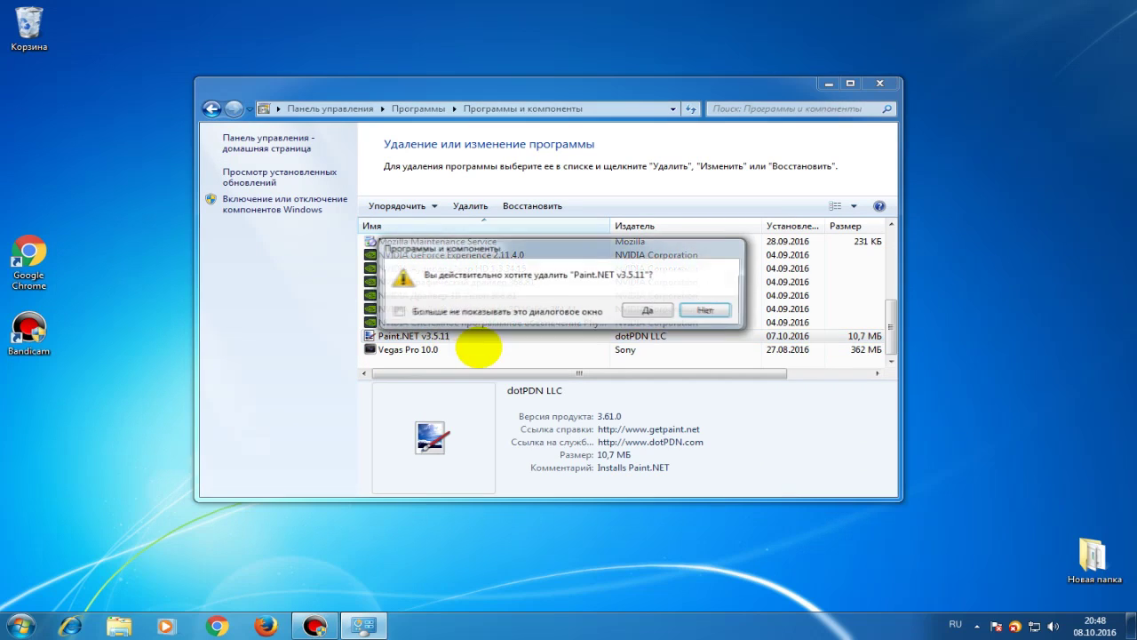
left_click(646, 309)
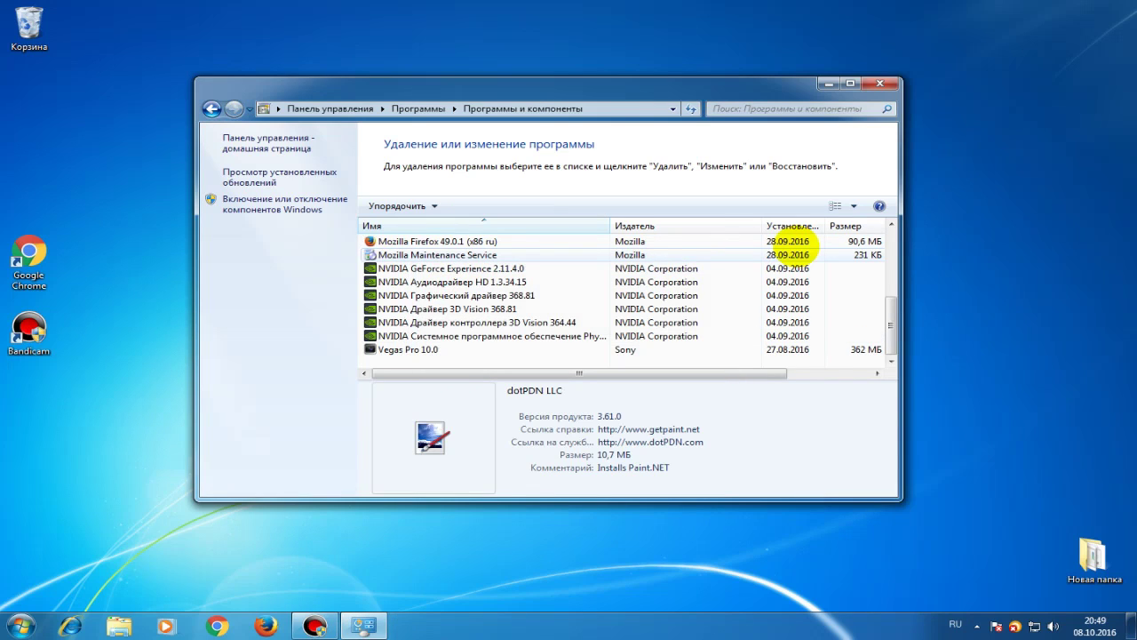
left_click(881, 82)
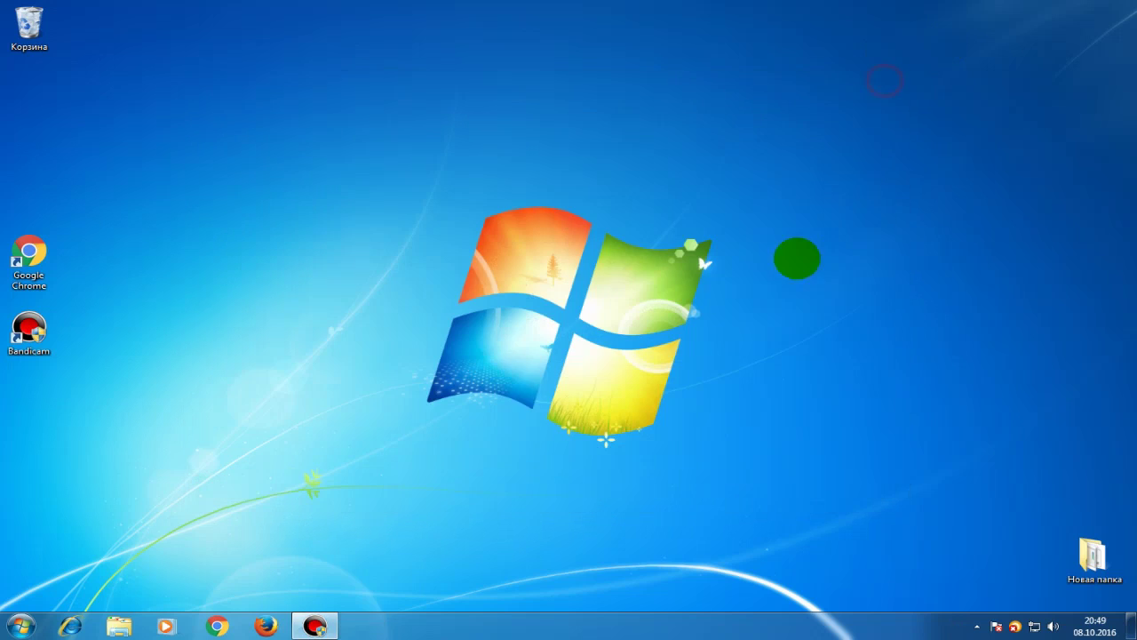
left_click(313, 374)
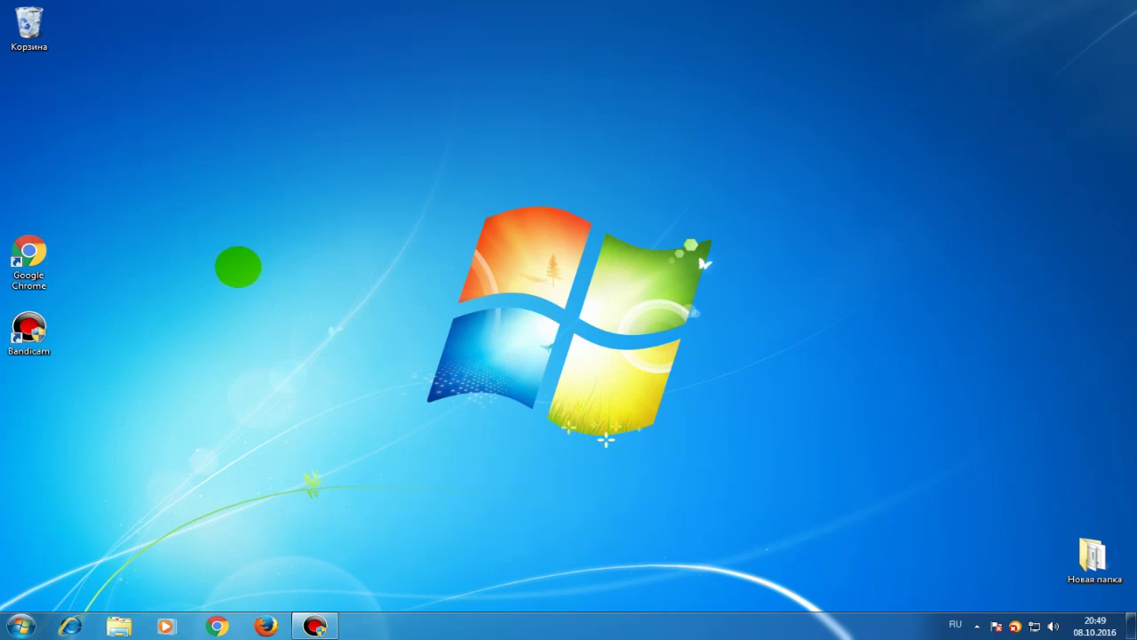
left_click(238, 267)
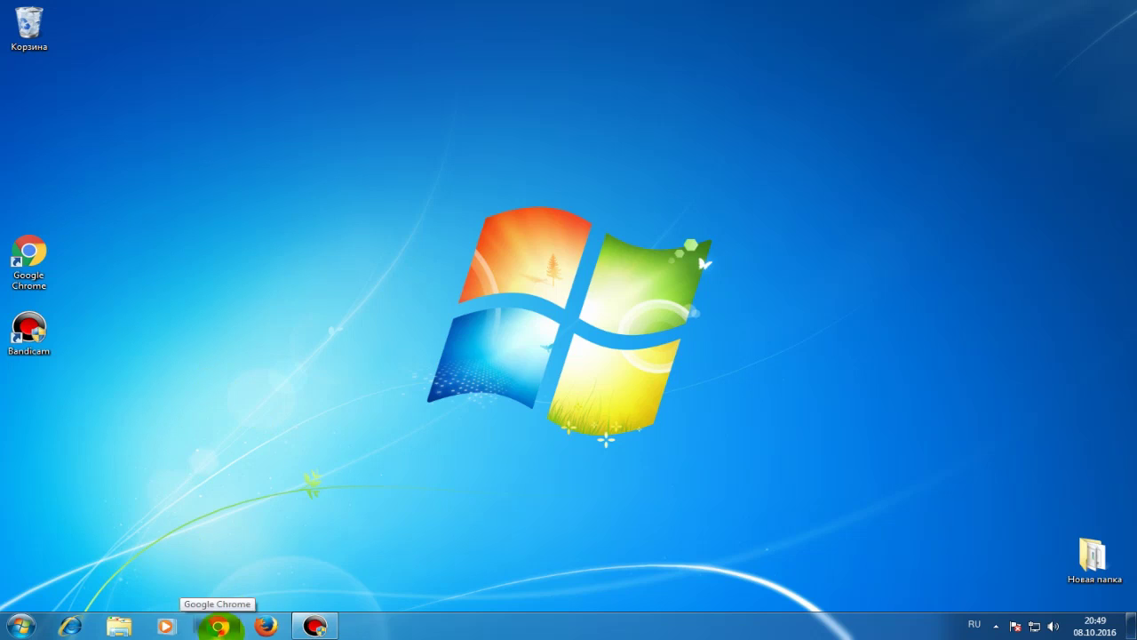
left_click(217, 627)
left_click(311, 298)
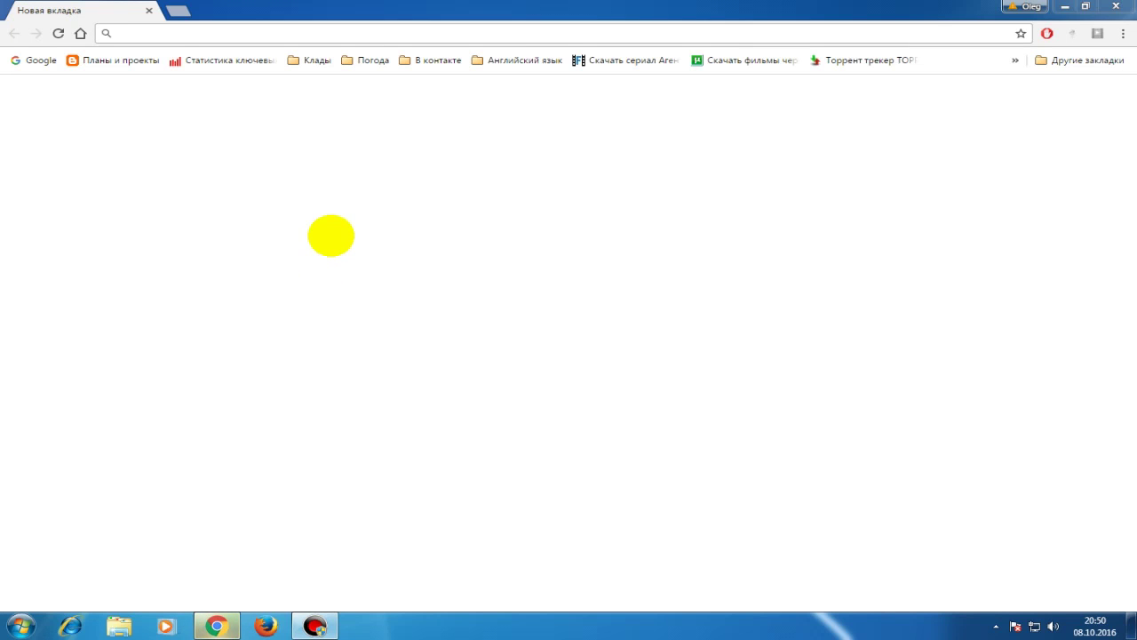
left_click(363, 282)
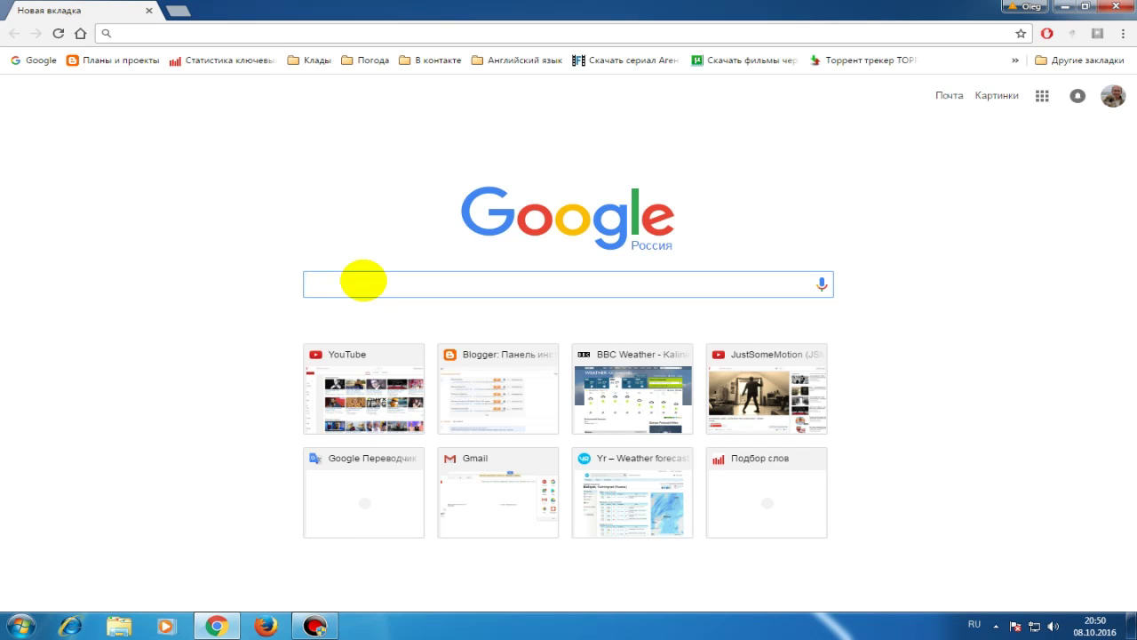
type("аваст ру")
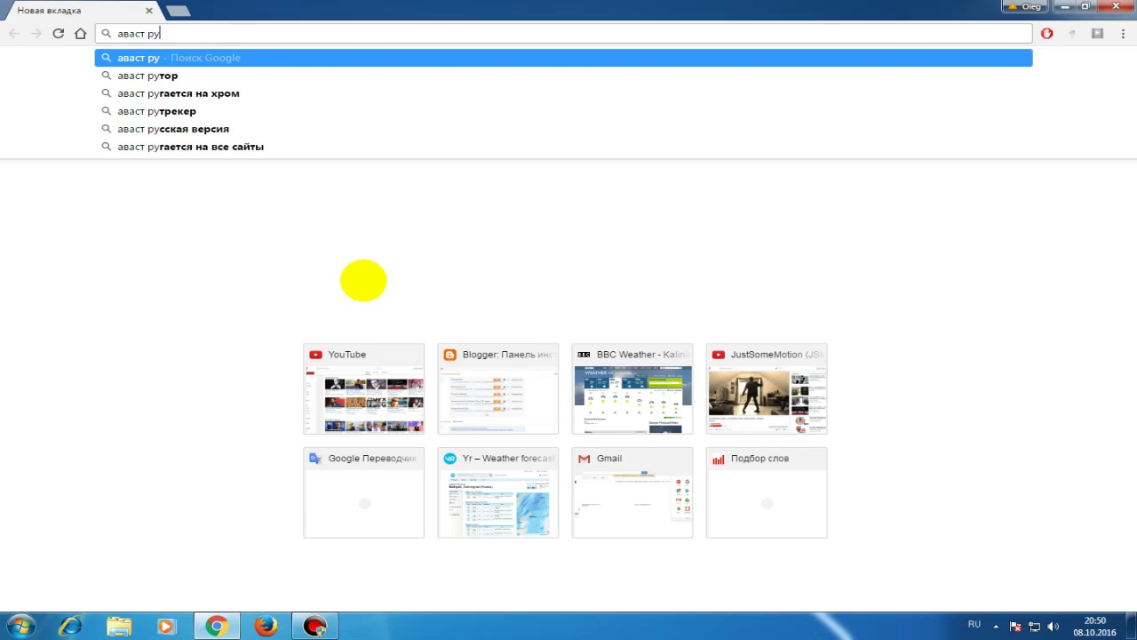
key("Return")
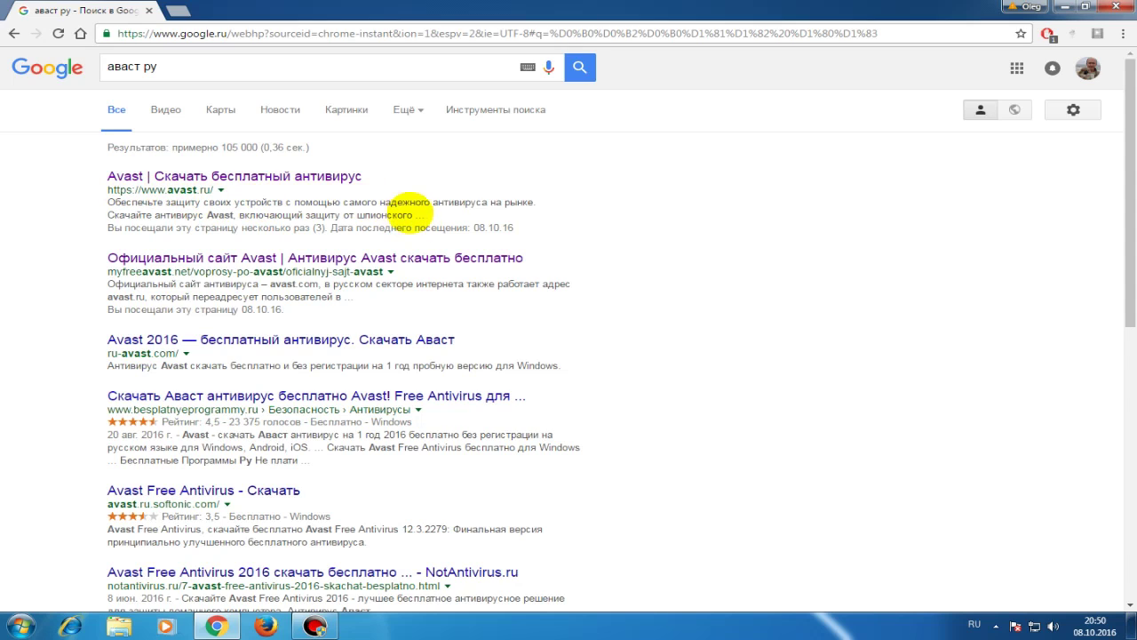
left_click(320, 175)
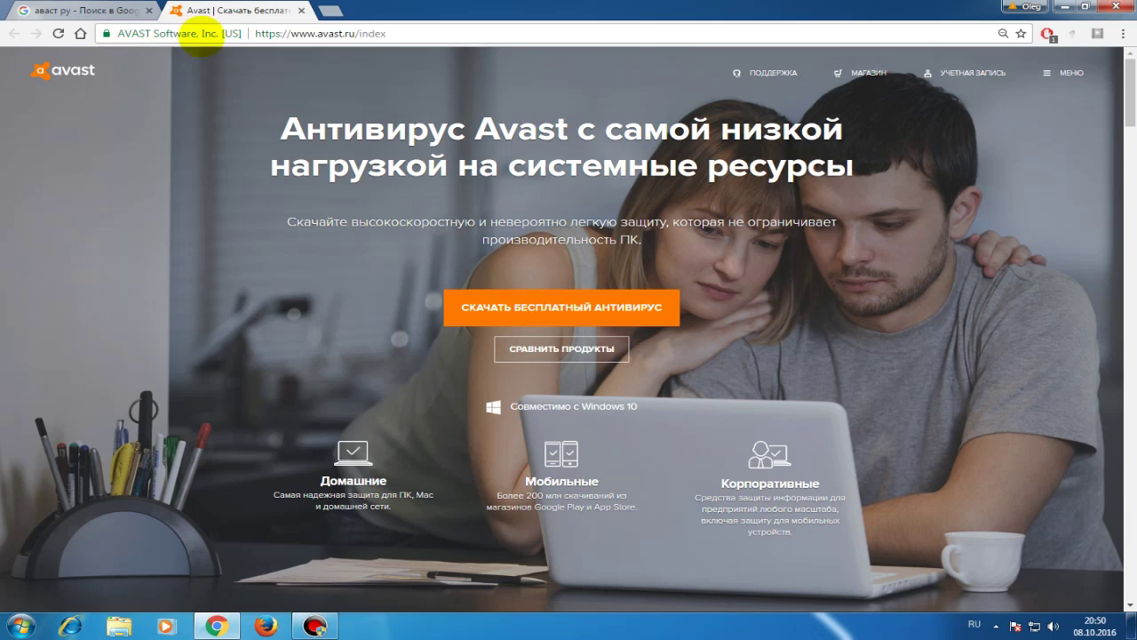
- Examine the Avast site's address and its comparison of the Free Antivirus, Internet Security and Premier editions
left_click(423, 34)
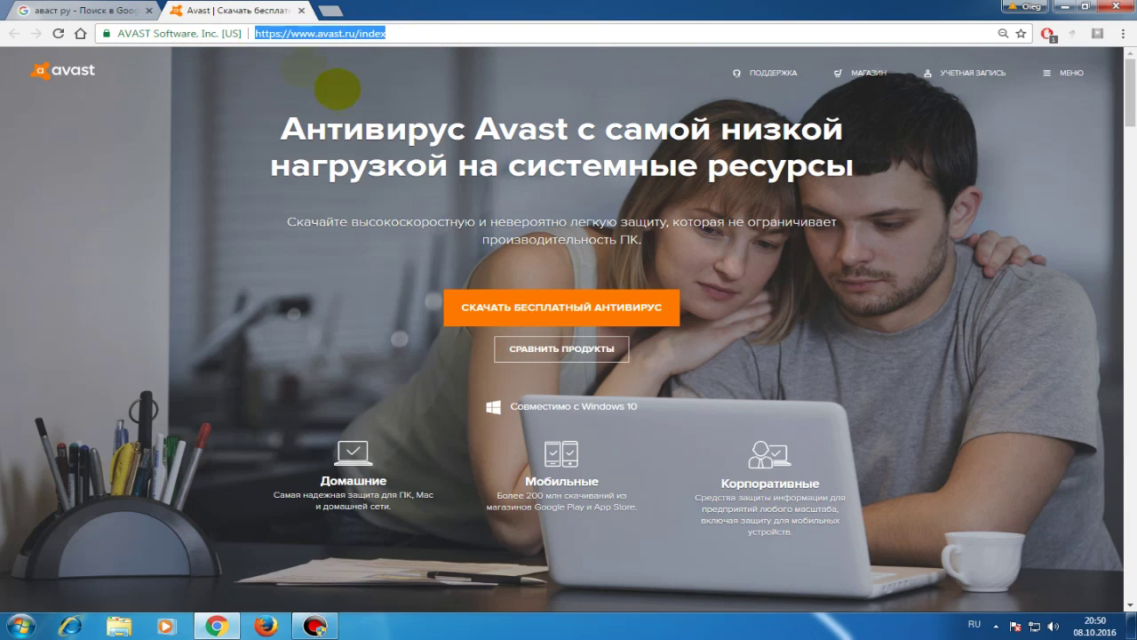
left_click(496, 93)
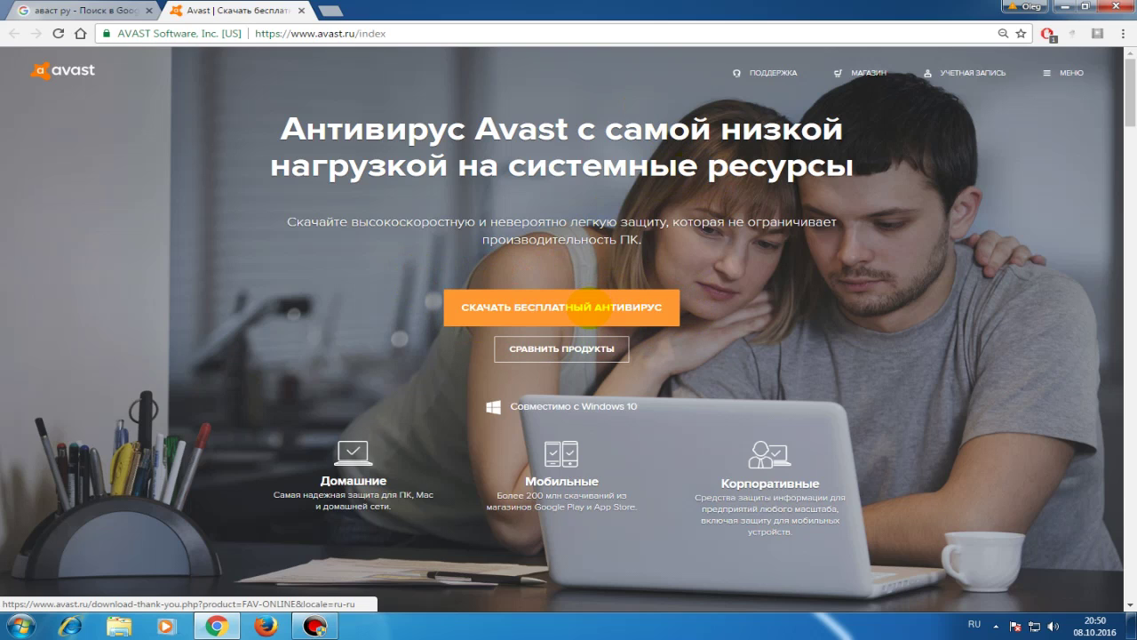
scroll(942, 257, "down", 4)
scroll(934, 253, "down", 4)
scroll(934, 252, "down", 10)
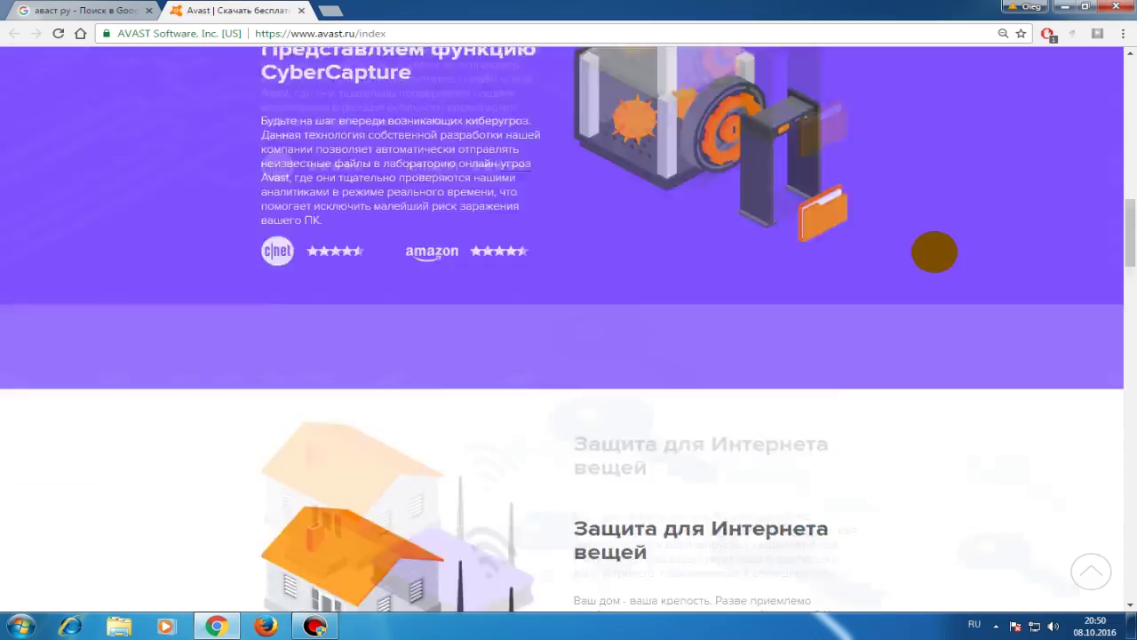
scroll(936, 251, "down", 4)
scroll(937, 251, "up", 3)
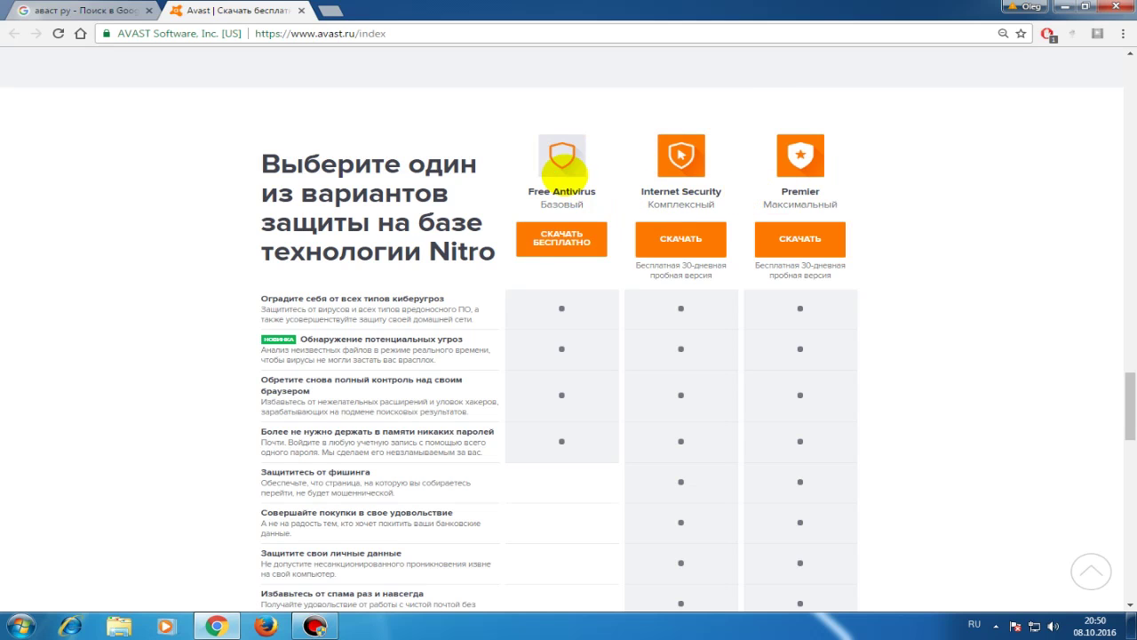
- Review the edition comparison table and download the free basic edition, Avast Free Antivirus
scroll(563, 183, "down", 3)
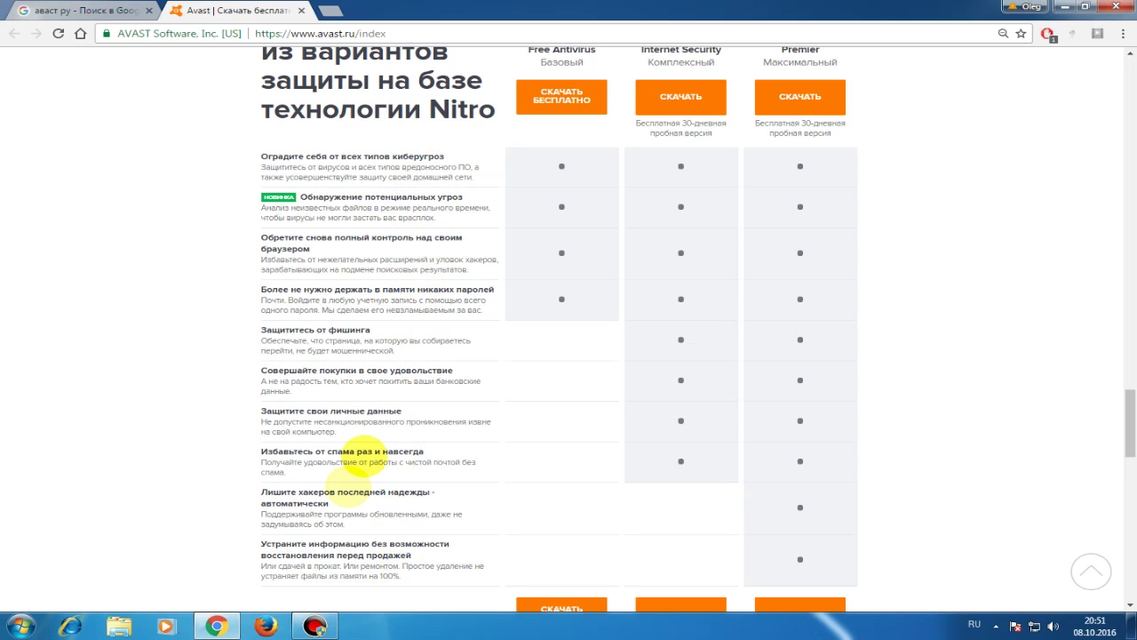
scroll(944, 241, "down", 1)
scroll(943, 242, "up", 3)
scroll(943, 242, "down", 3)
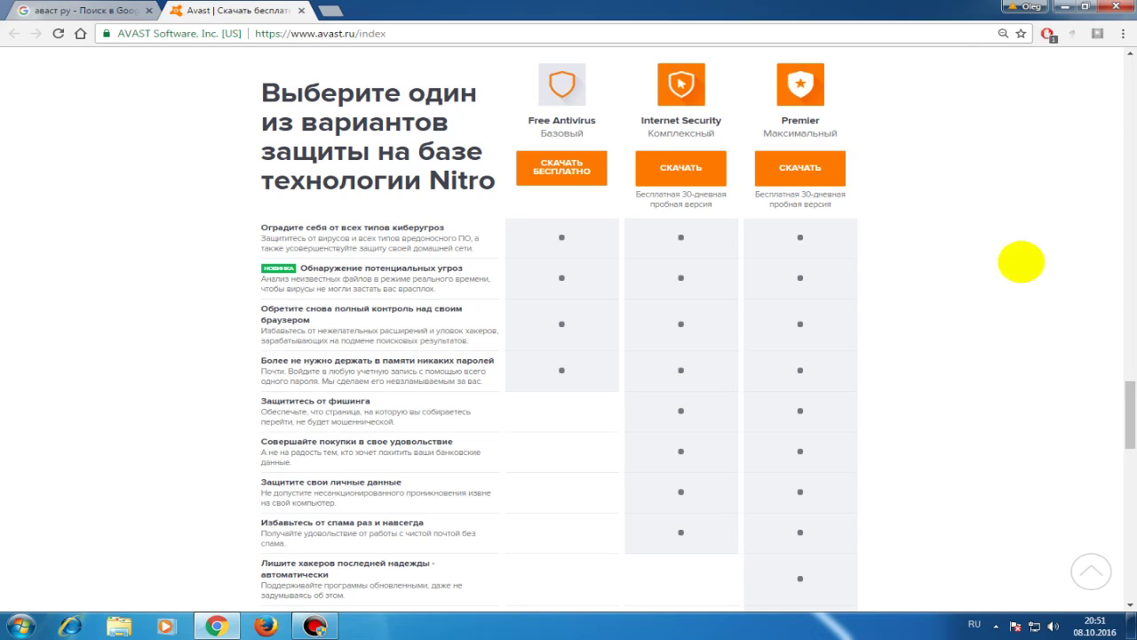
scroll(954, 254, "down", 3)
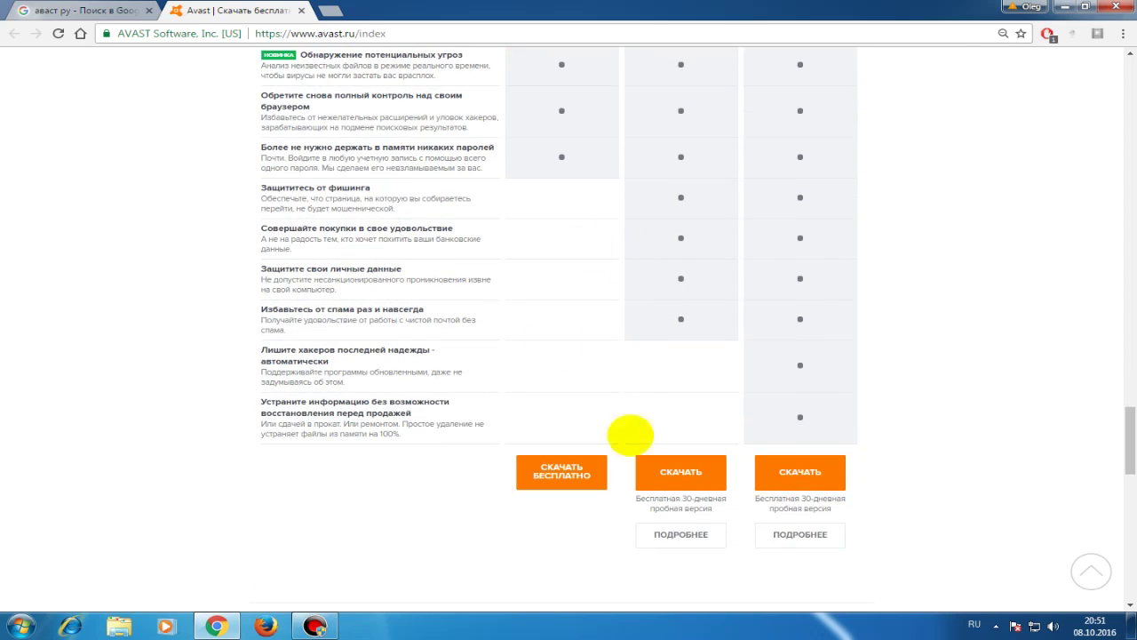
scroll(912, 323, "up", 3)
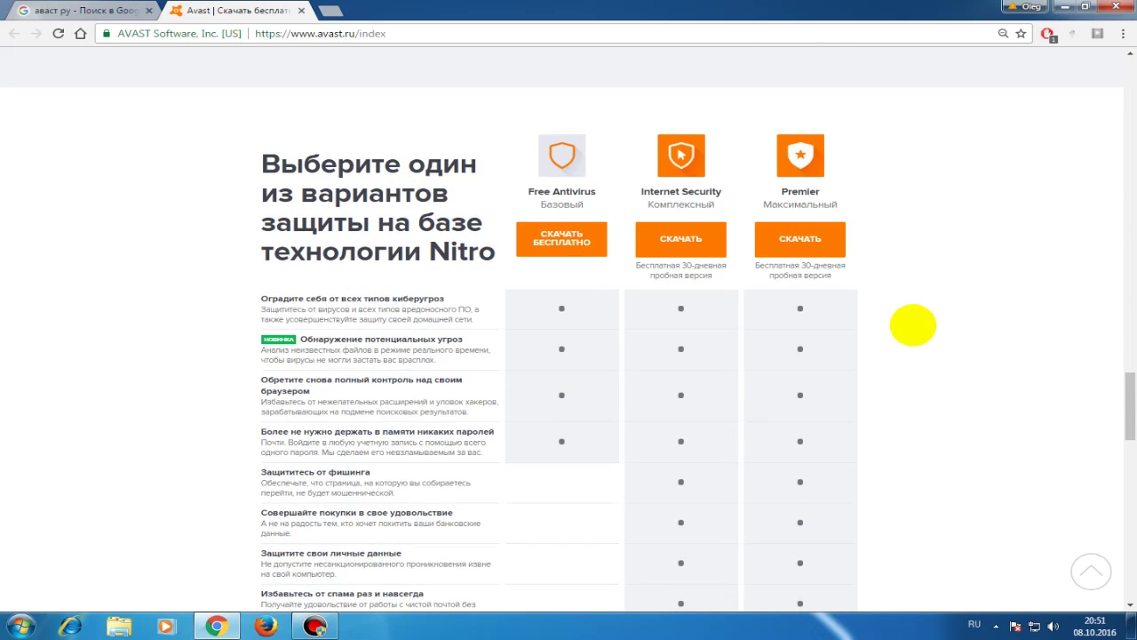
scroll(913, 324, "down", 3)
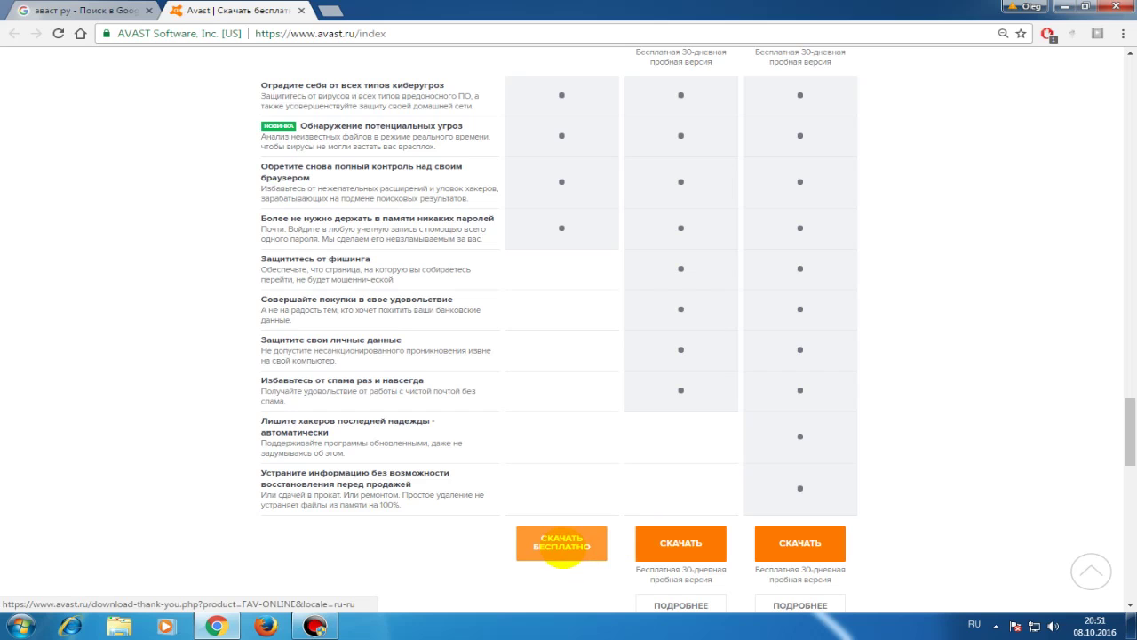
left_click(562, 546)
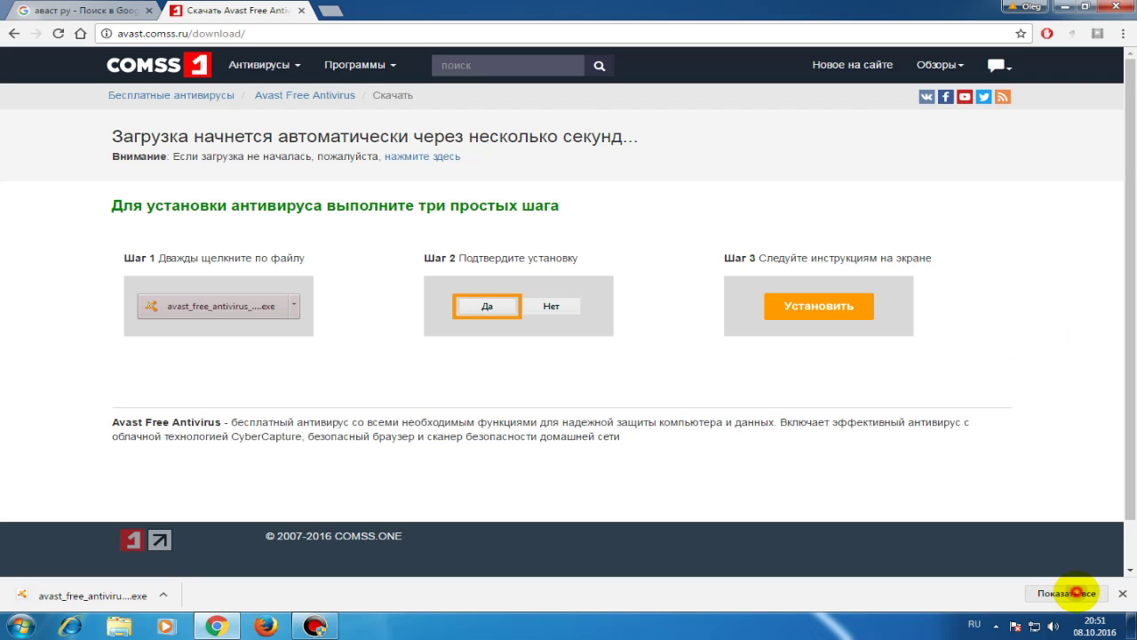
- Try to run avast_free_antivirus_setup_online (3).exe from the browser's downloads list, minimize the browser and close the installer
left_click(1071, 593)
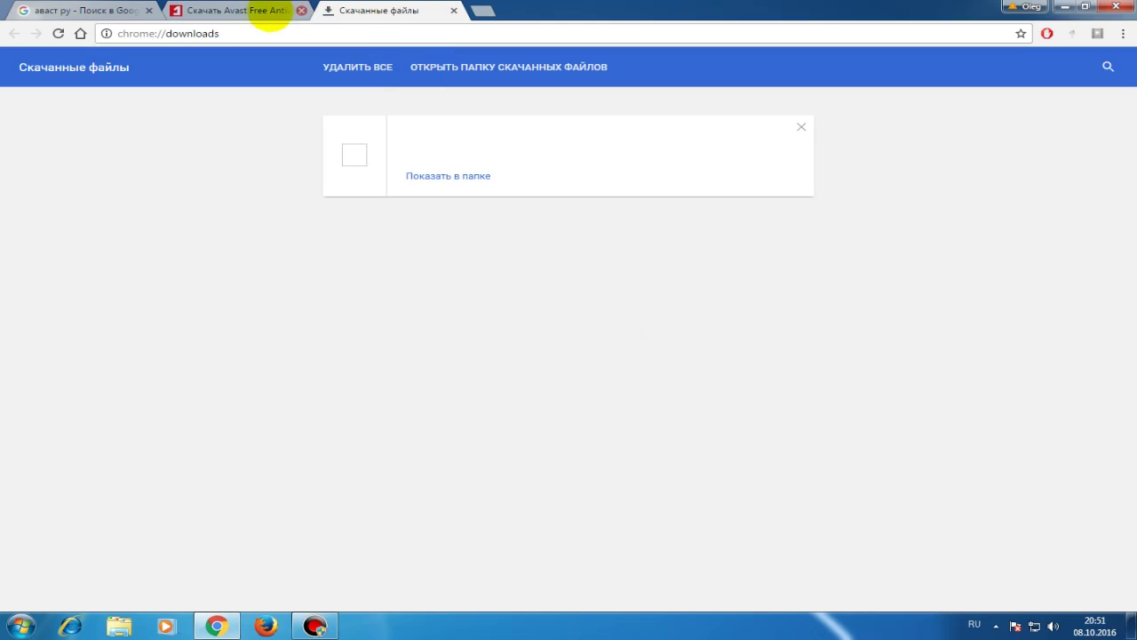
left_click(239, 10)
left_click(382, 11)
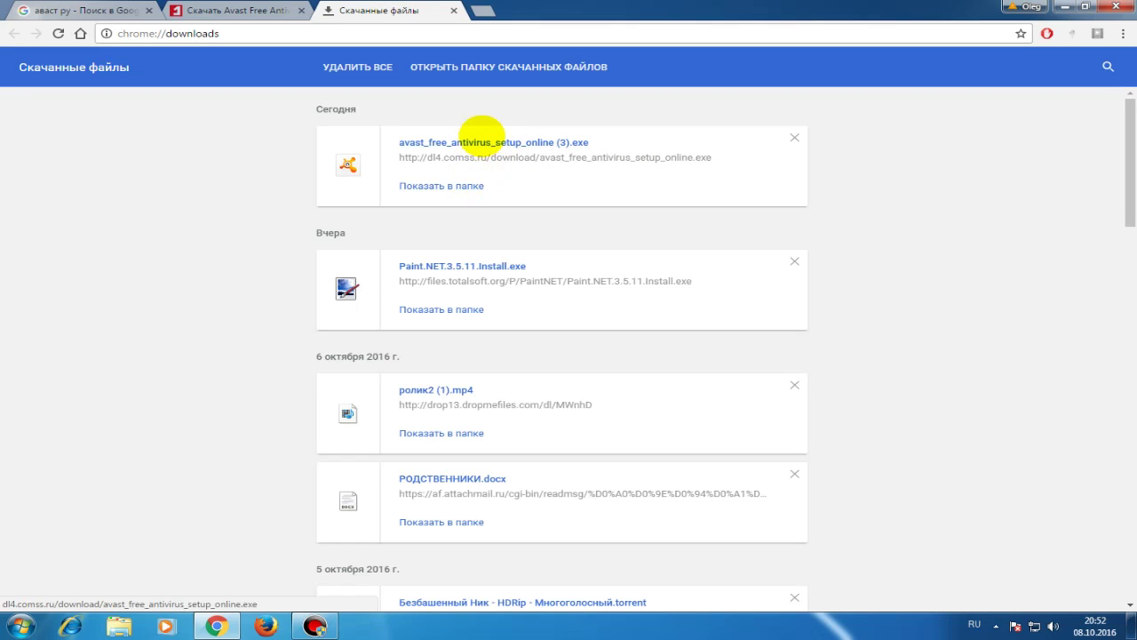
left_click(478, 142)
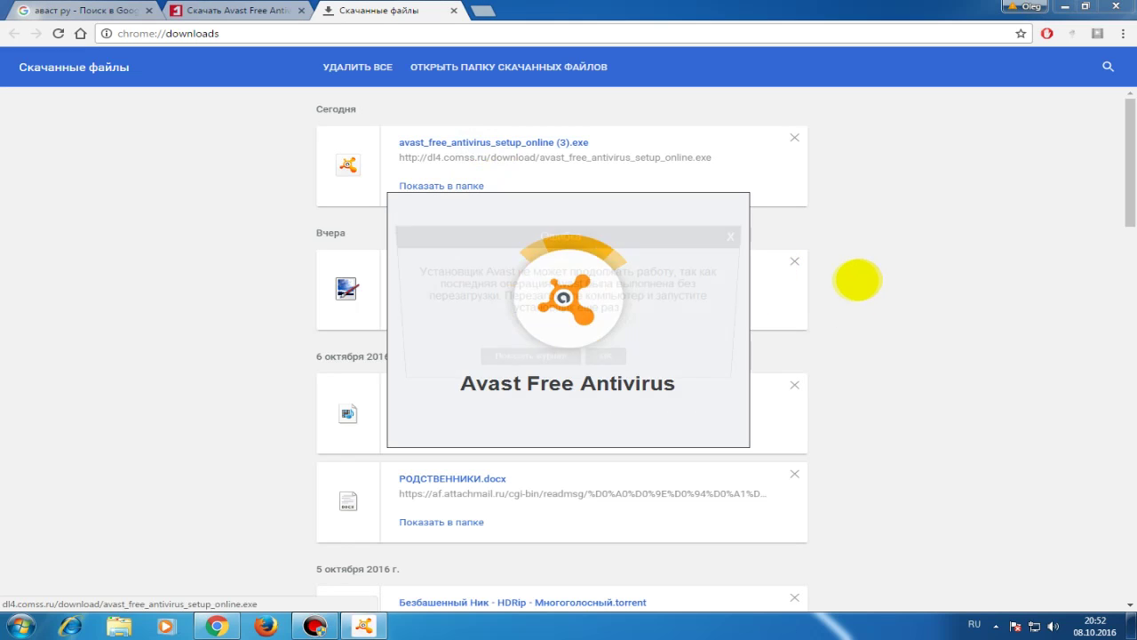
left_click(1066, 7)
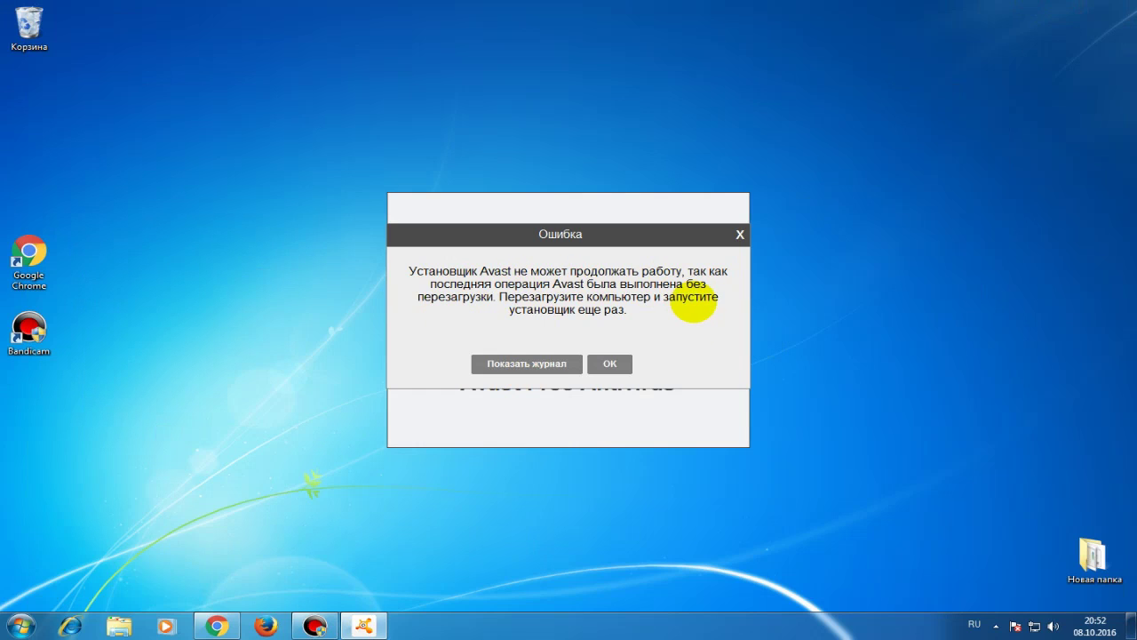
left_click(609, 364)
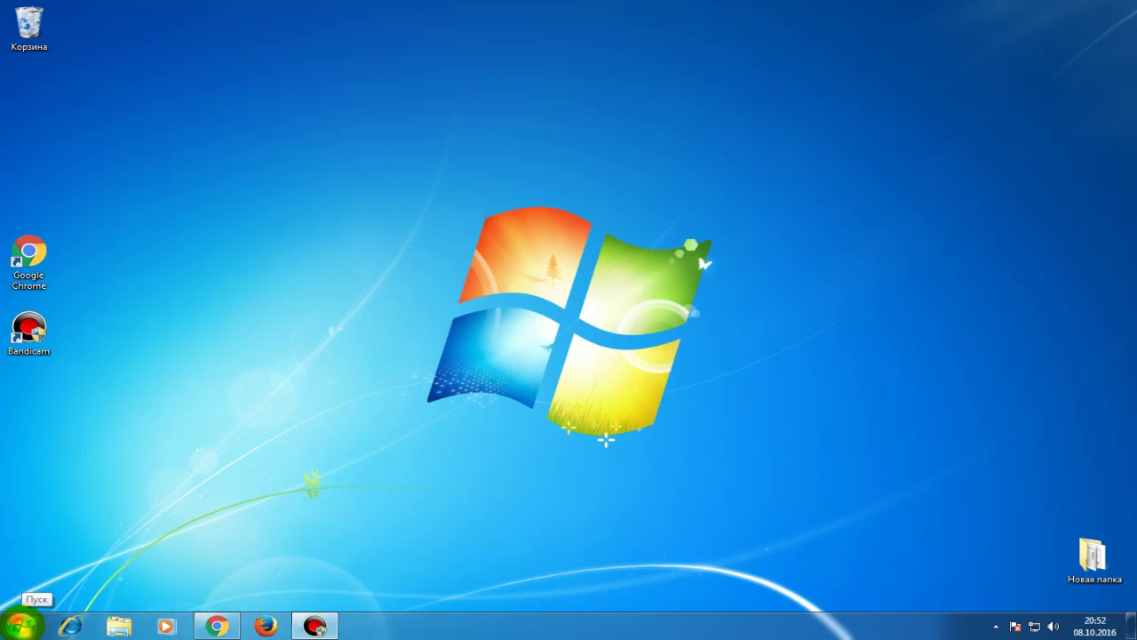
- Restart the computer
left_click(22, 624)
left_click(359, 590)
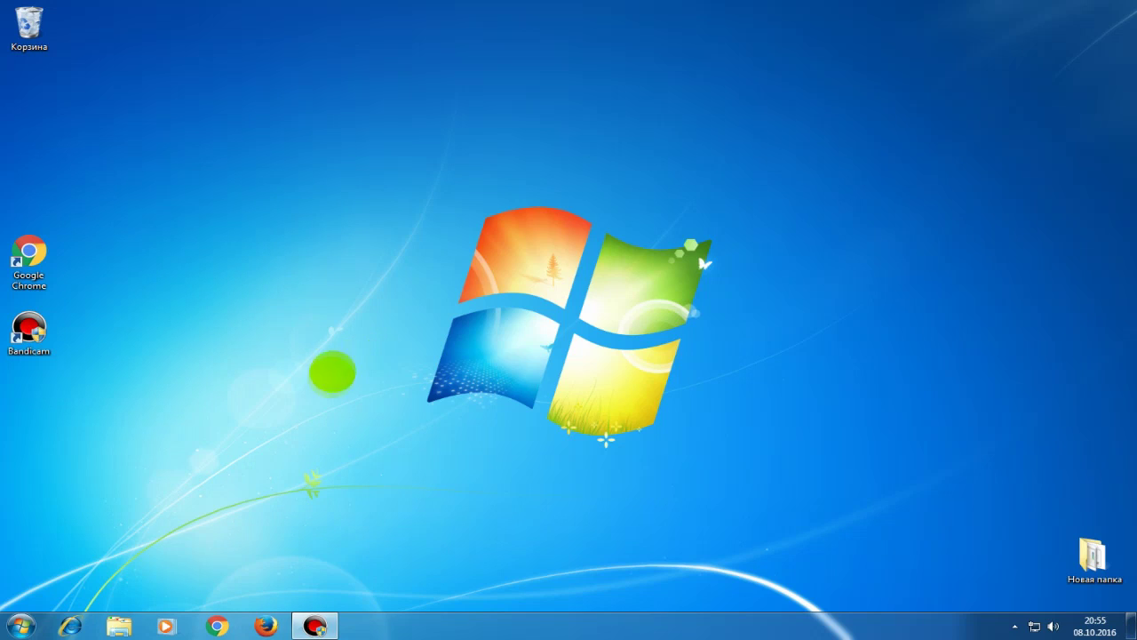
- Switch to Google Chrome, open the downloads list and run avast_free_antivirus_setup_online (3).exe
left_click(219, 626)
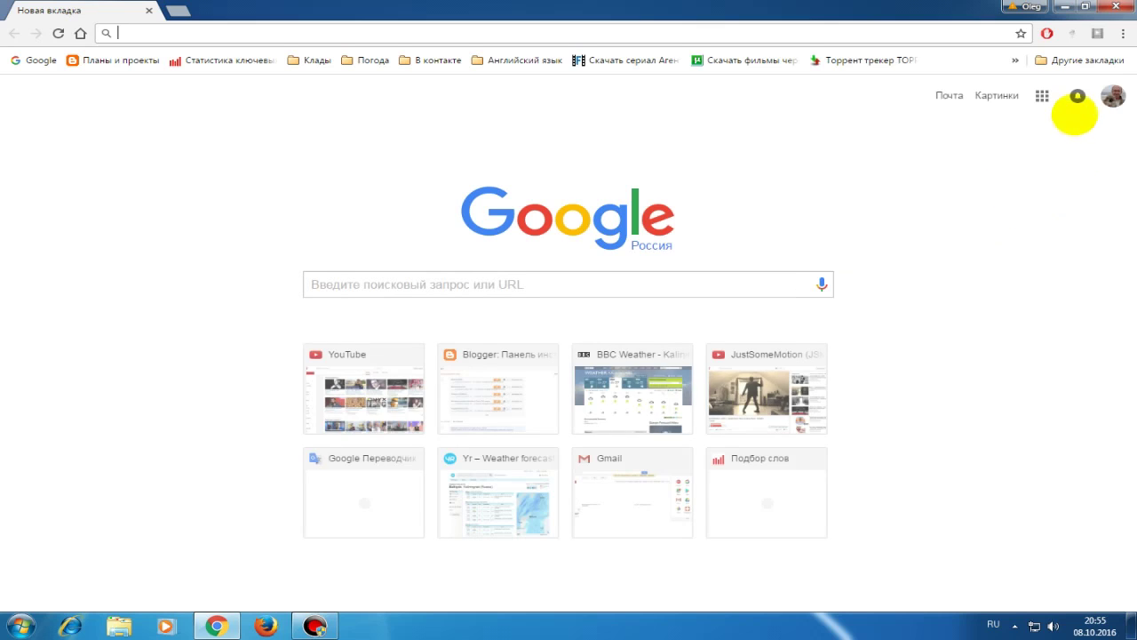
left_click(1122, 33)
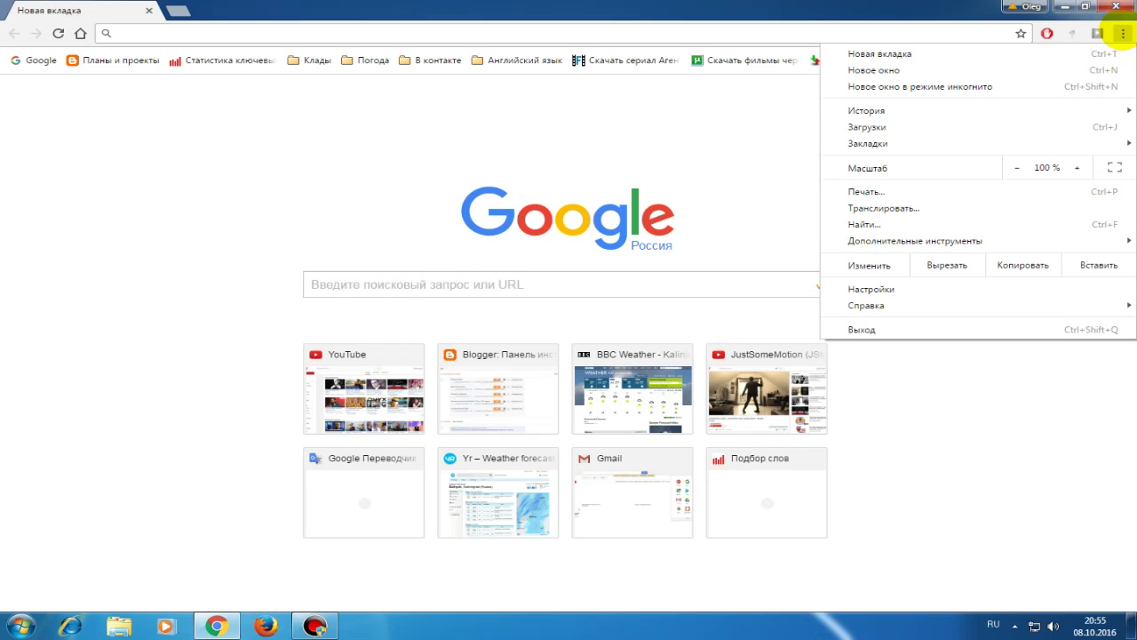
left_click(934, 130)
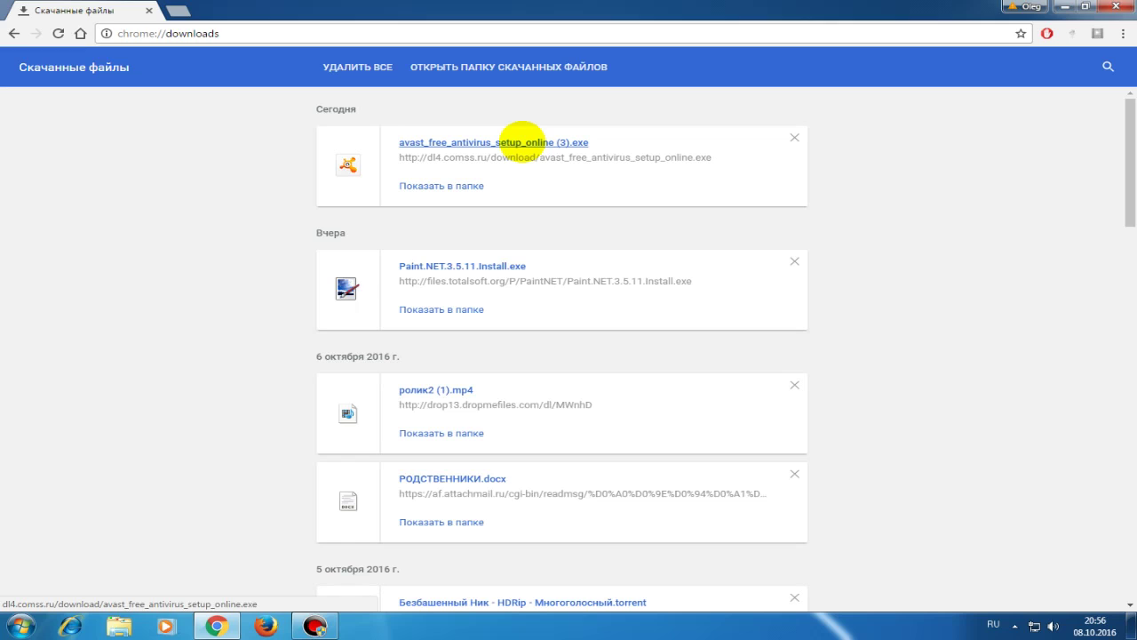
left_click(521, 142)
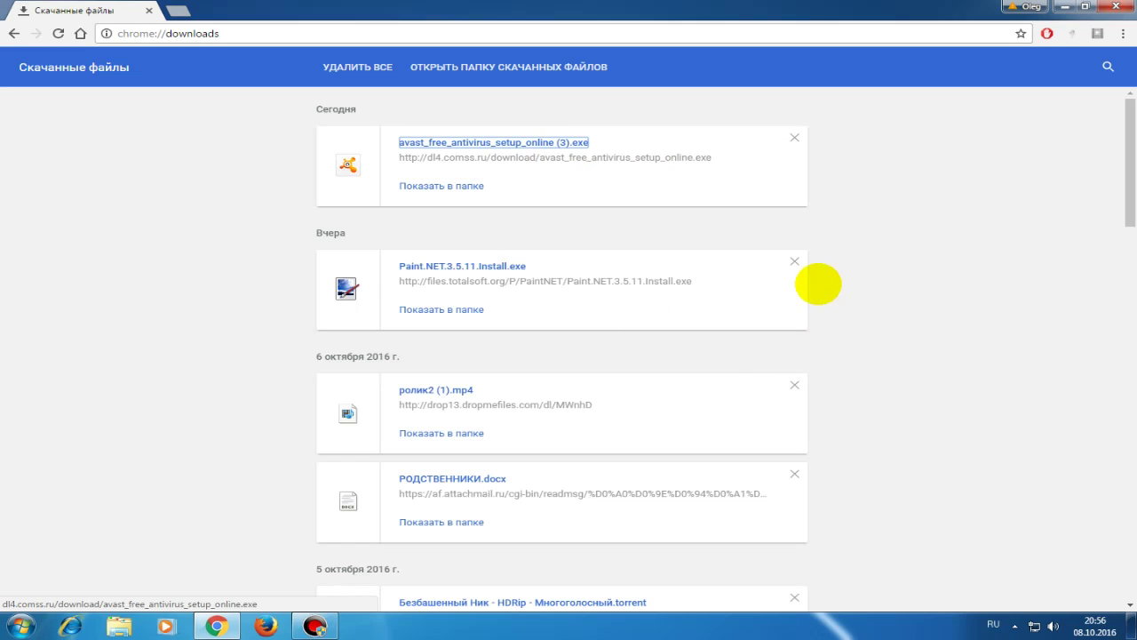
- Minimize the browser, start the Avast Free Antivirus installation with the default settings and hide its progress window
left_click(1065, 7)
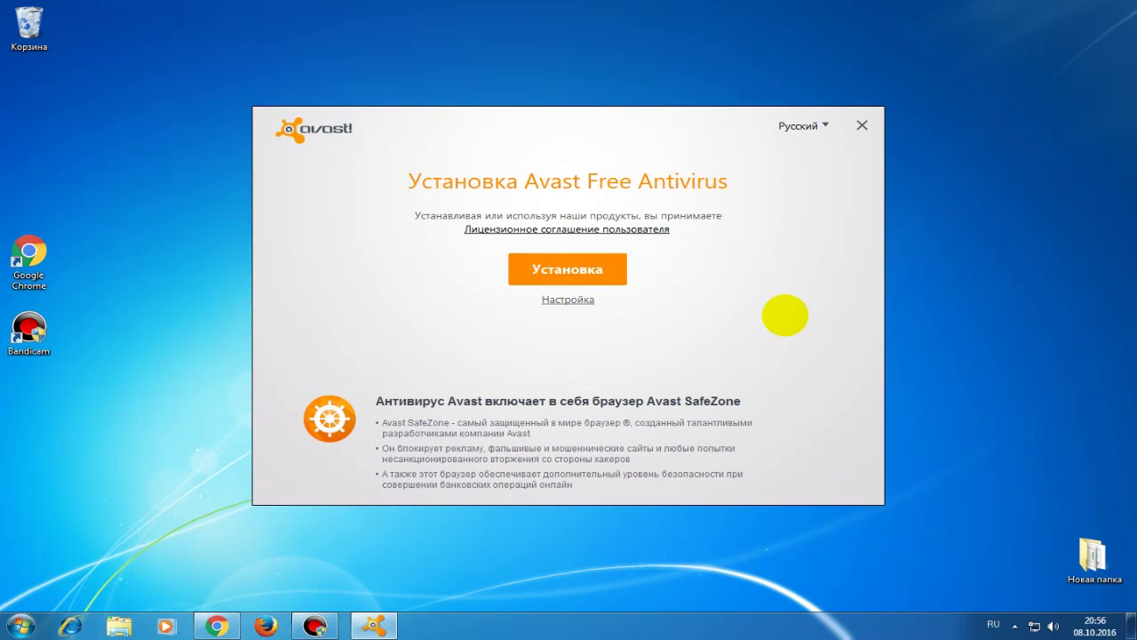
left_click(596, 272)
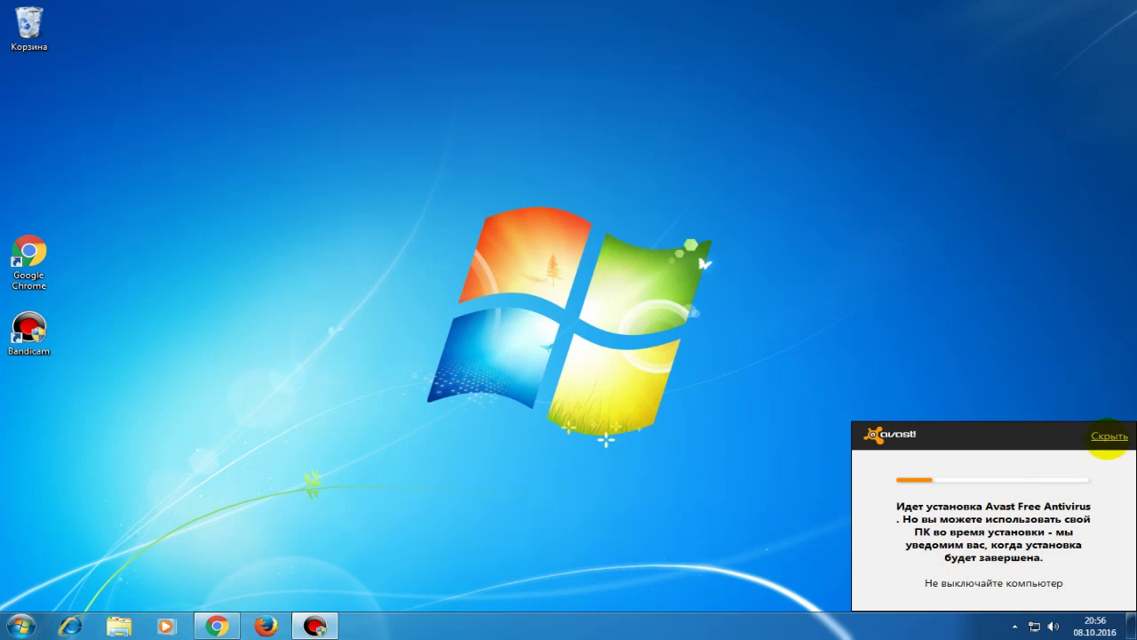
left_click(1110, 435)
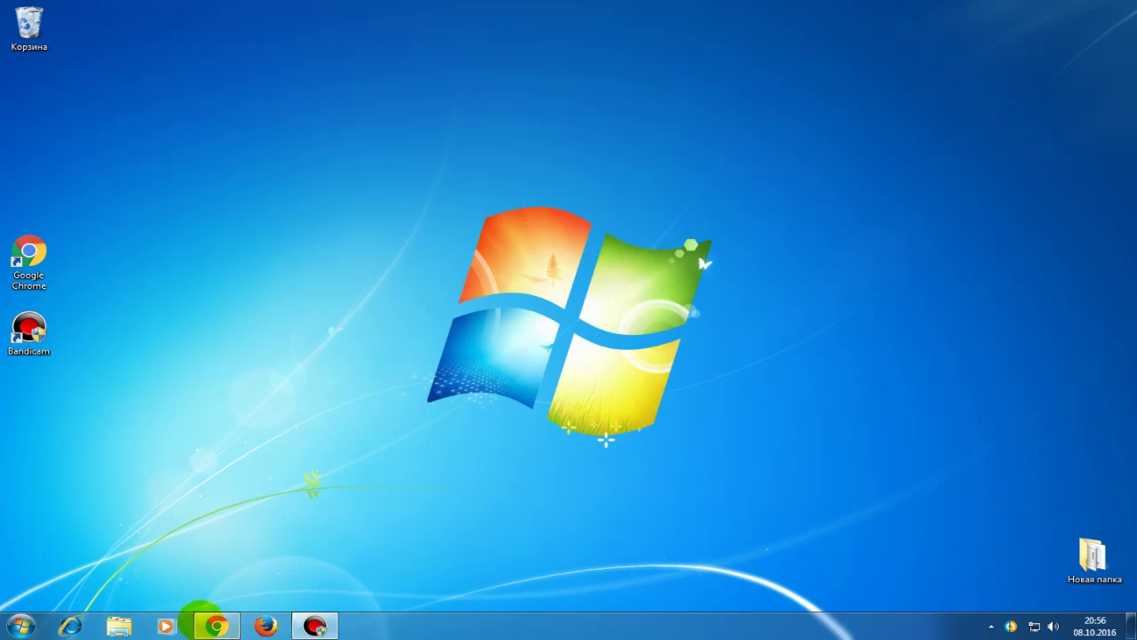
- Switch to Google Chrome, search for "паинт нет" in a new tab and open paintnet.ru, leaving only that site open
left_click(213, 626)
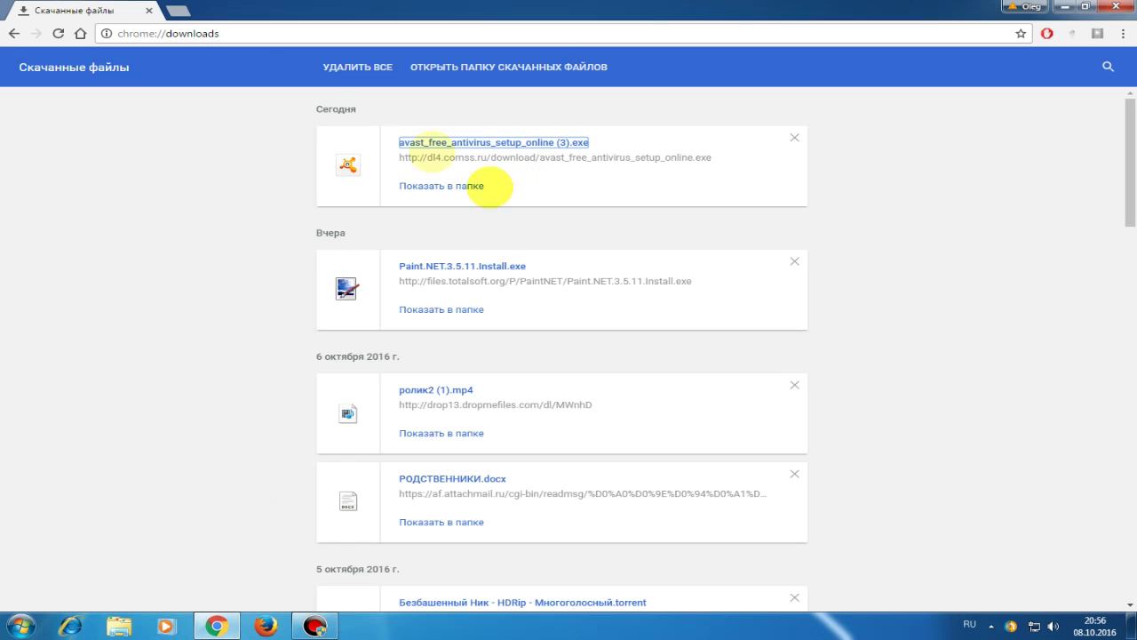
left_click(176, 11)
left_click(148, 9)
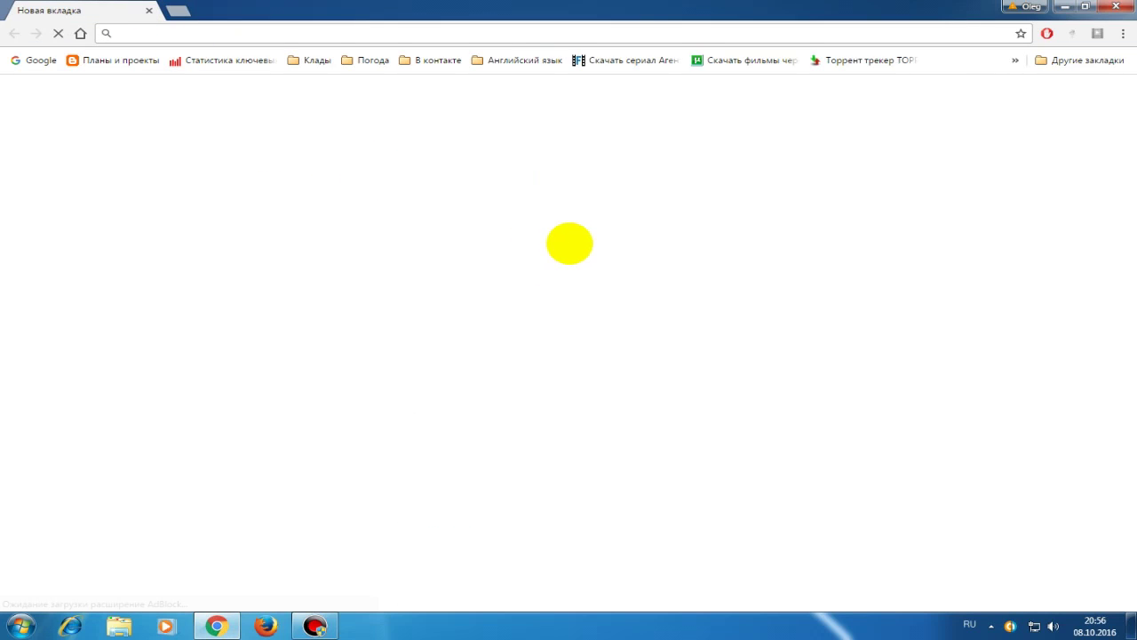
left_click(570, 282)
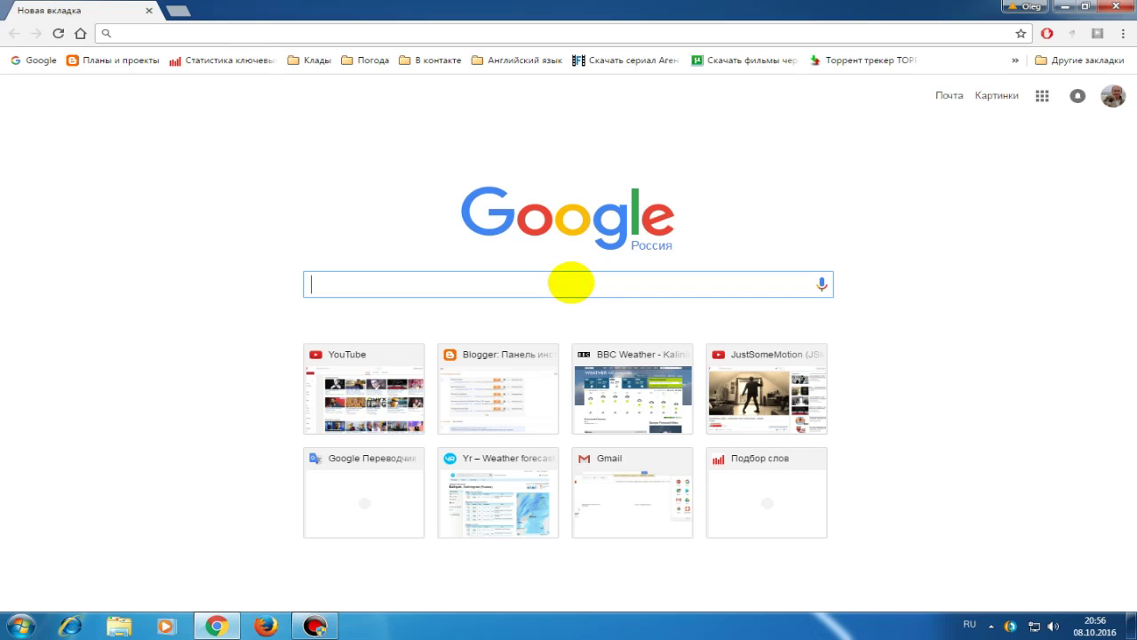
type("паинт не")
key("Return")
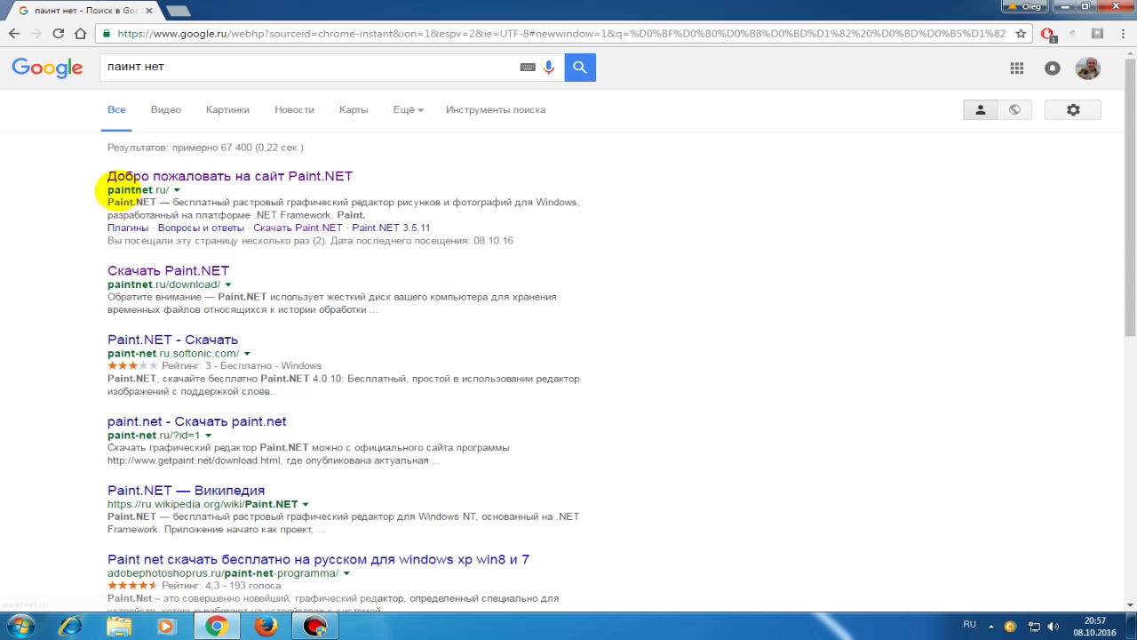
left_click(177, 176)
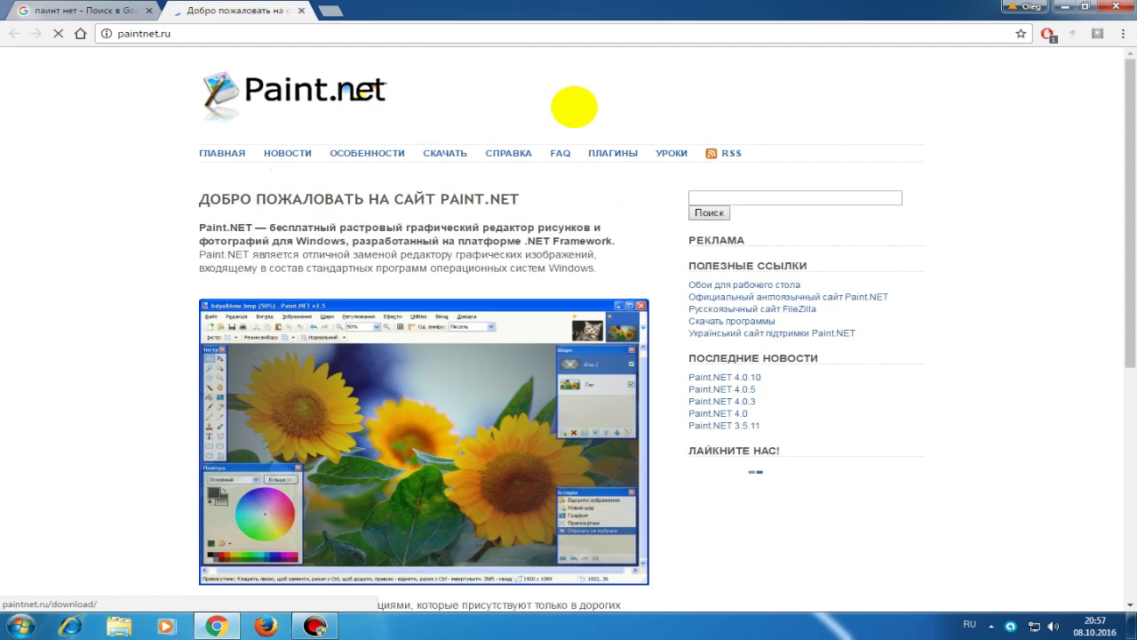
left_click(149, 11)
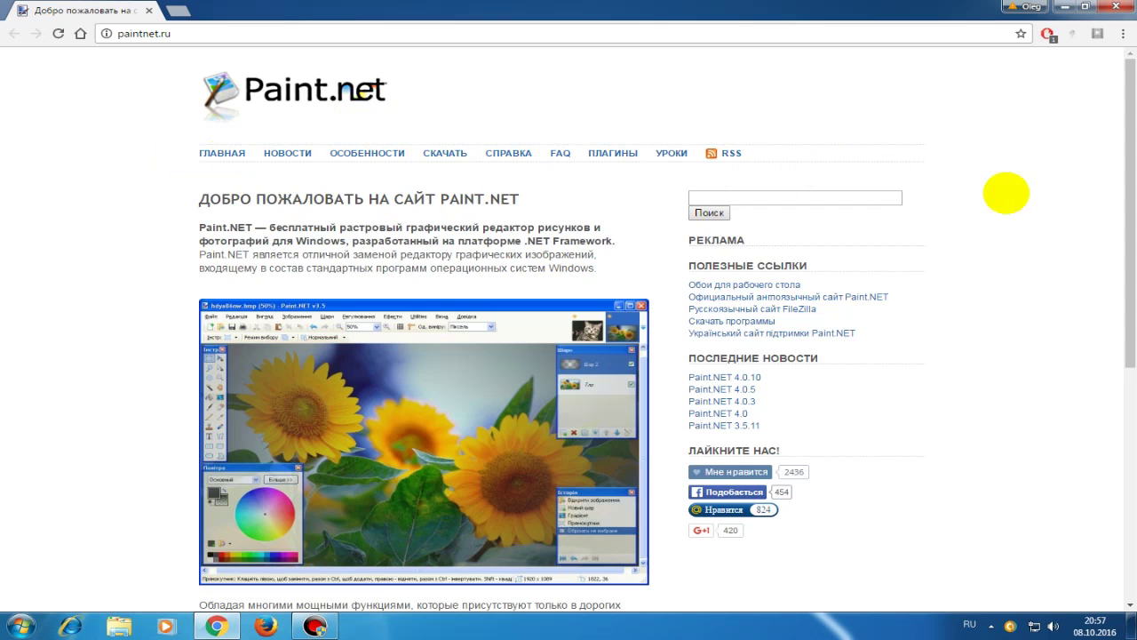
- Download Paint.NET 3.5.11 from the site's download page
left_click(445, 152)
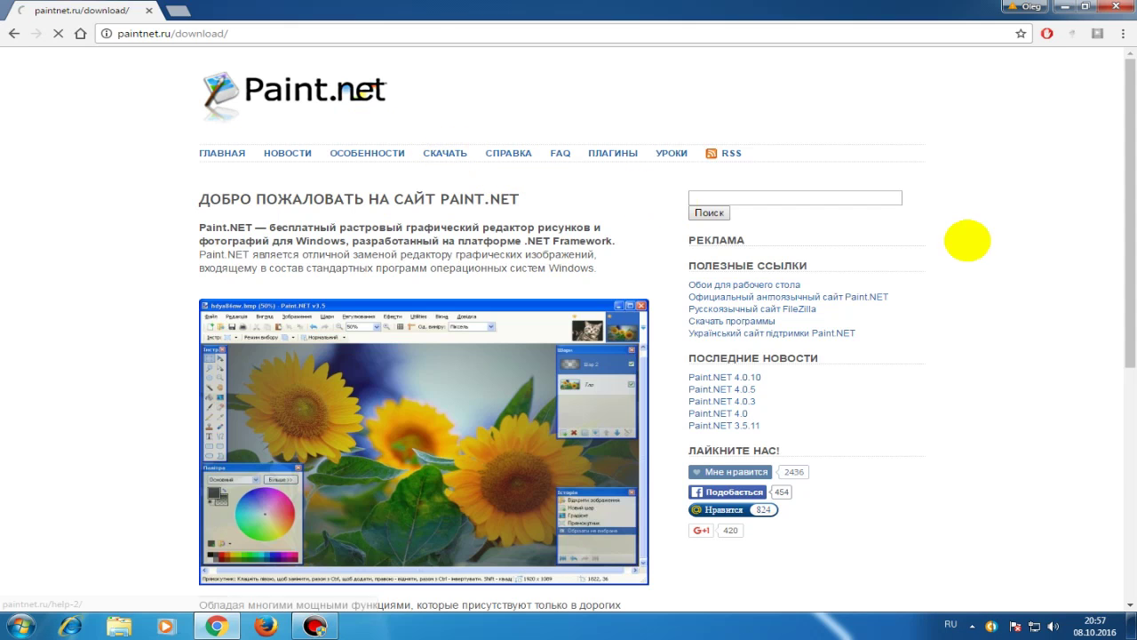
scroll(998, 211, "down", 5)
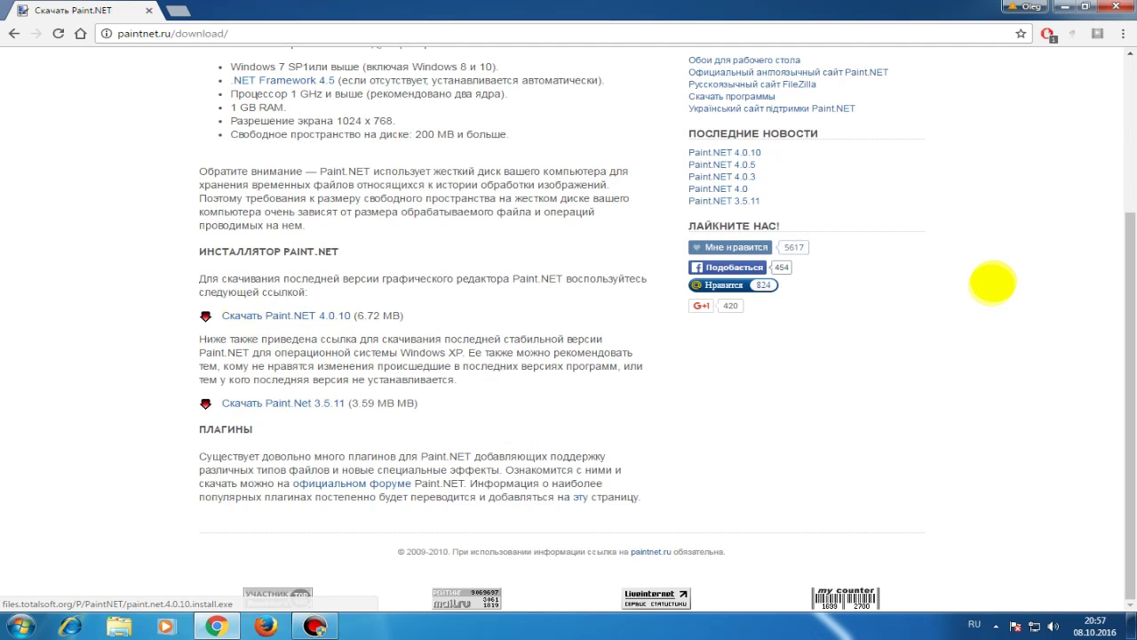
scroll(1003, 270, "up", 3)
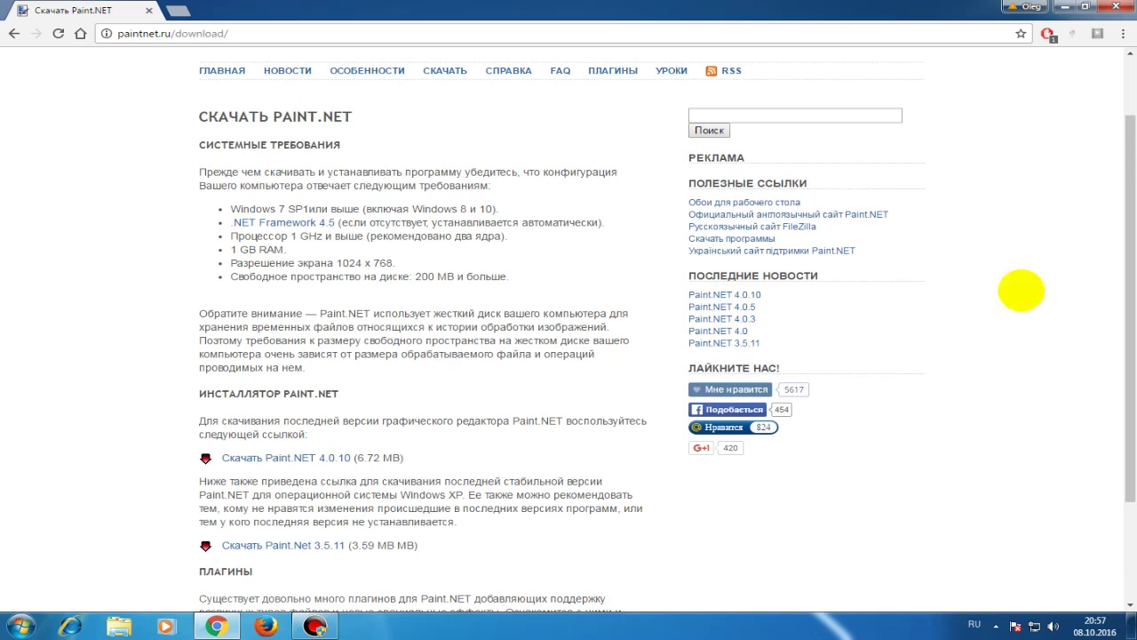
scroll(1043, 264, "down", 3)
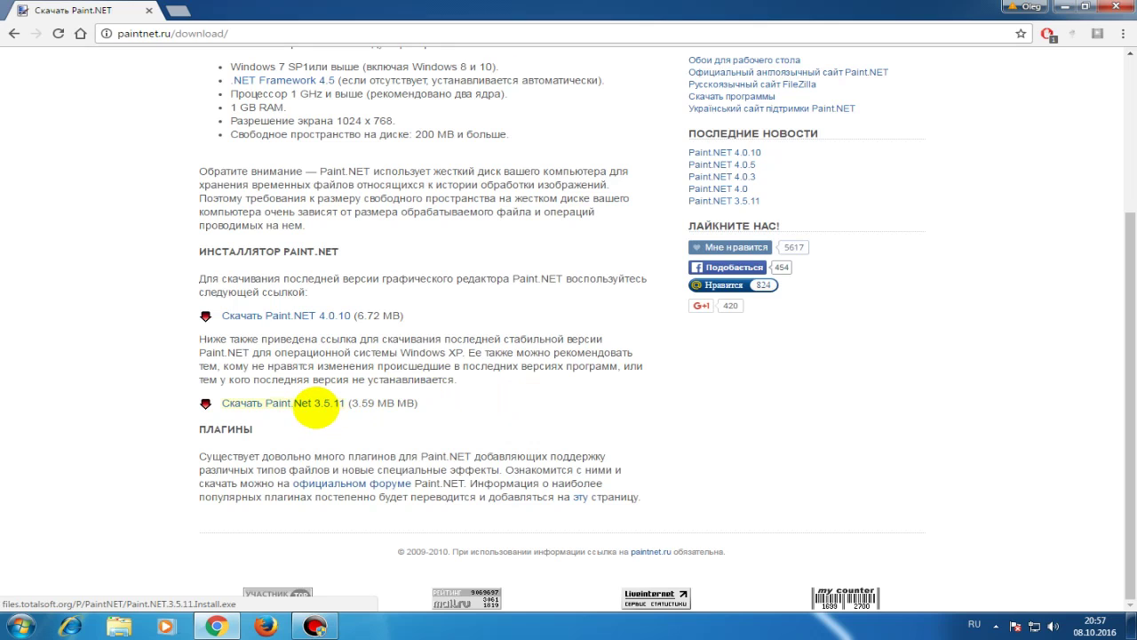
left_click(305, 404)
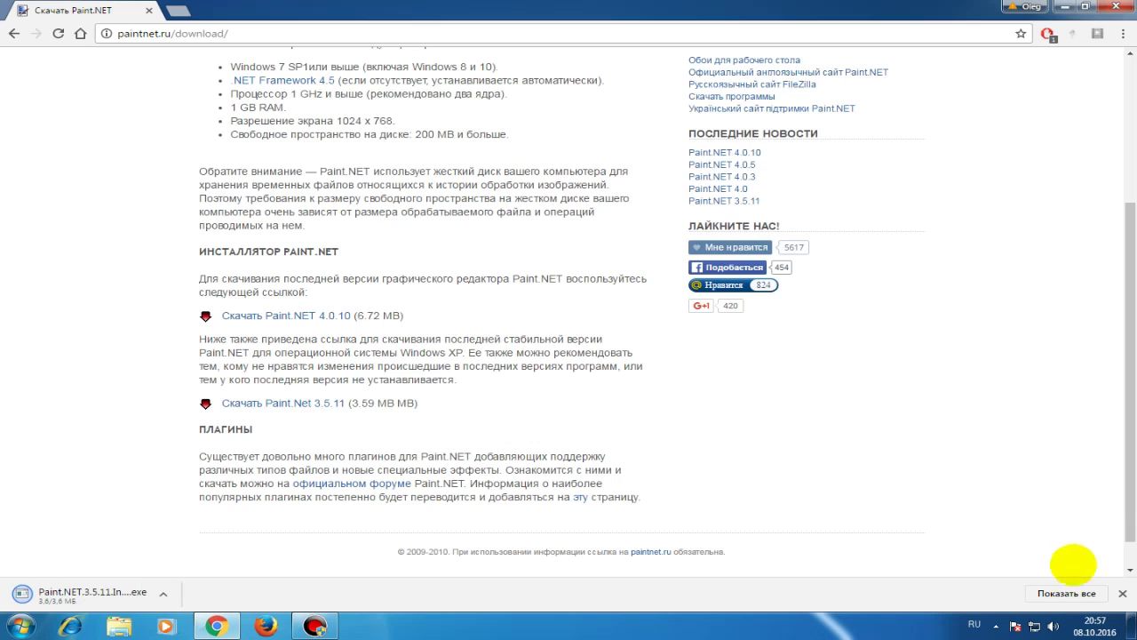
- Run Paint.NET.3.5.11.Install (1).exe from the browser's downloads list and minimize the browser
left_click(1066, 593)
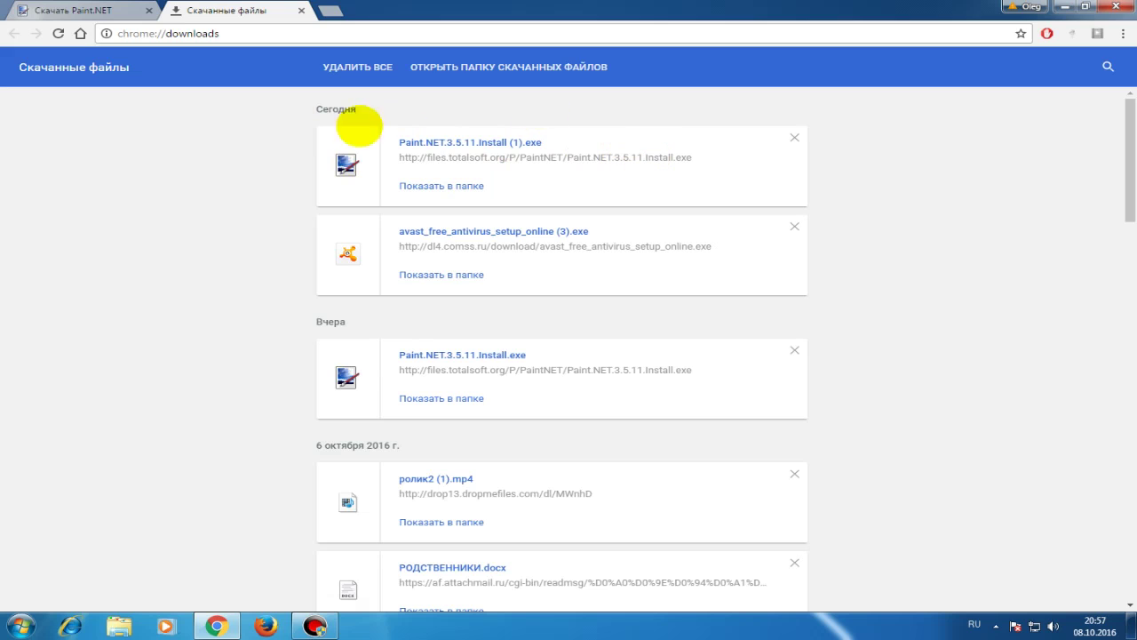
left_click(438, 142)
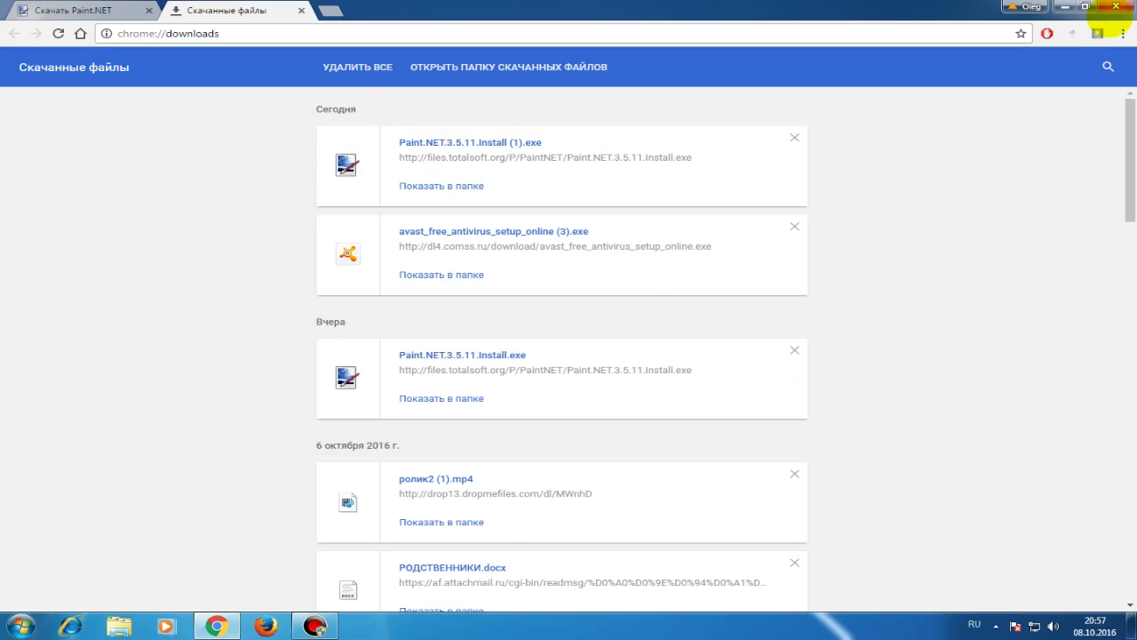
left_click(1065, 7)
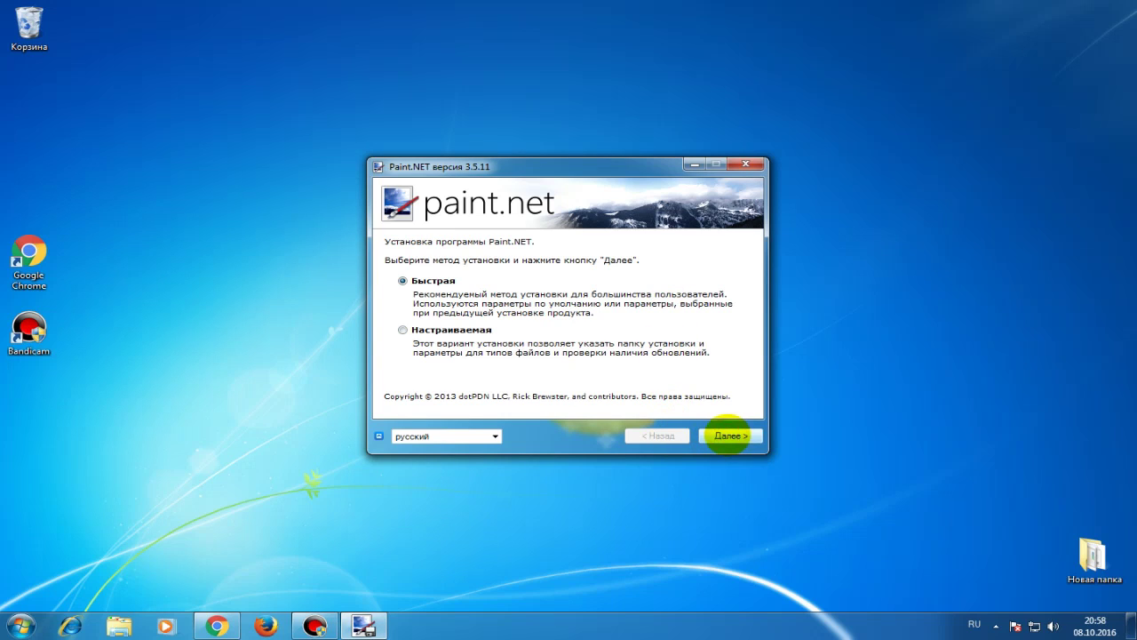
- Install Paint.NET 3.5.11 with the quick method, accept the licence agreement and finish the setup without launching the program
left_click(729, 435)
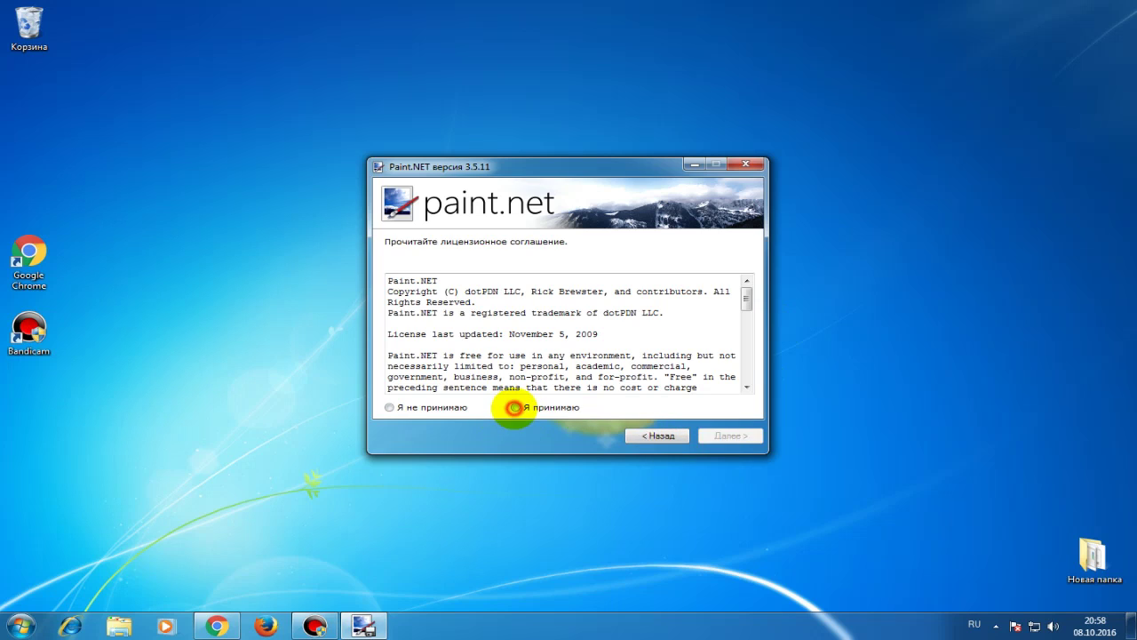
left_click(514, 407)
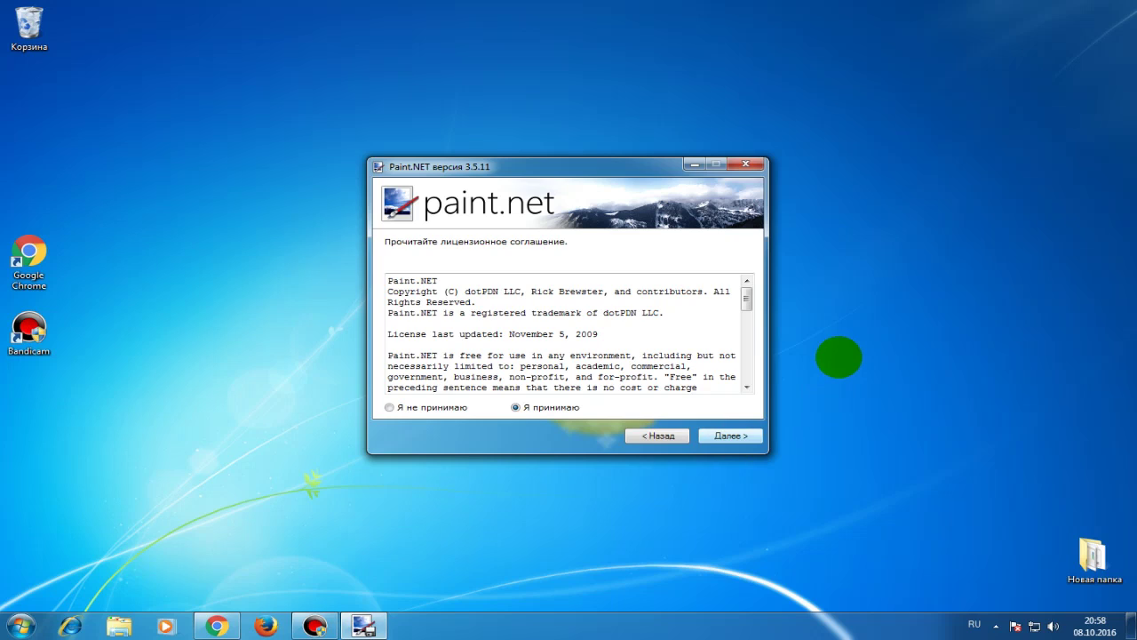
key("Return")
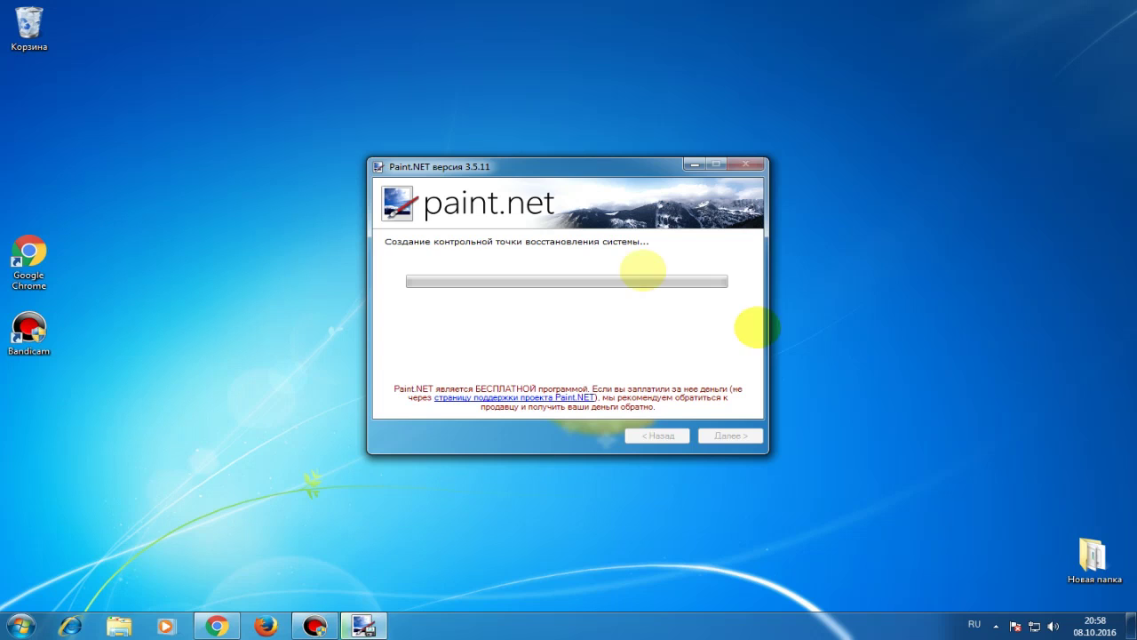
mouse_move(604, 169)
left_mouse_down()
mouse_move(475, 129)
mouse_move(366, 44)
left_mouse_up()
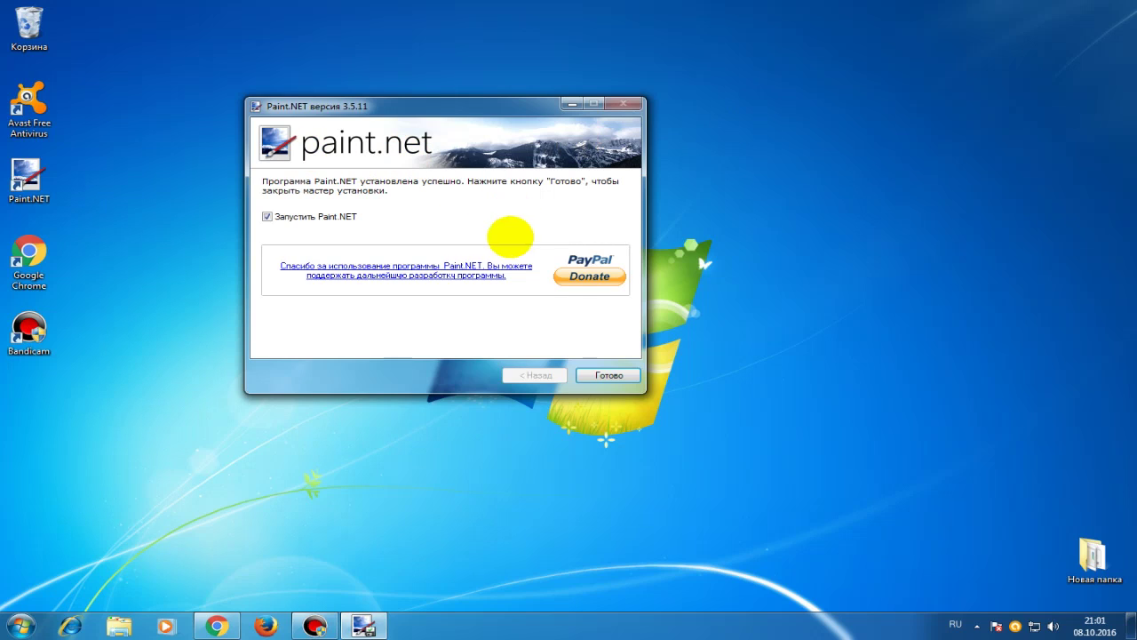
left_click(267, 216)
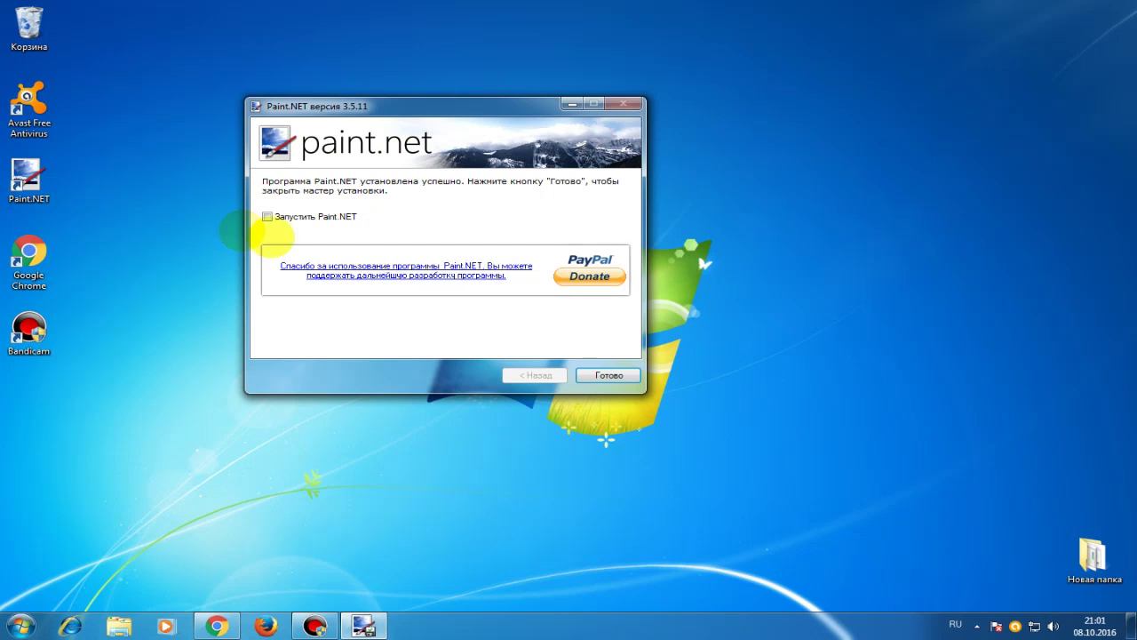
left_click(610, 374)
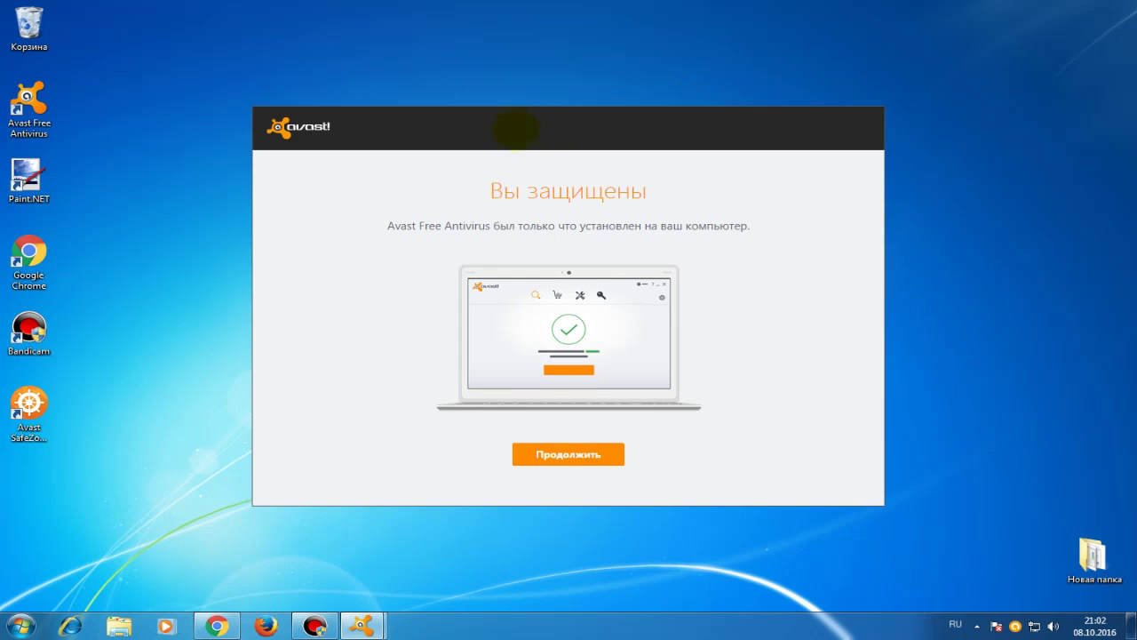
- Complete the Avast welcome screens, declining the Android device protection and the SafeZone browser
mouse_move(514, 125)
left_mouse_down()
mouse_move(677, 79)
mouse_move(476, 94)
mouse_move(443, 81)
mouse_move(489, 63)
mouse_move(404, 50)
left_mouse_up()
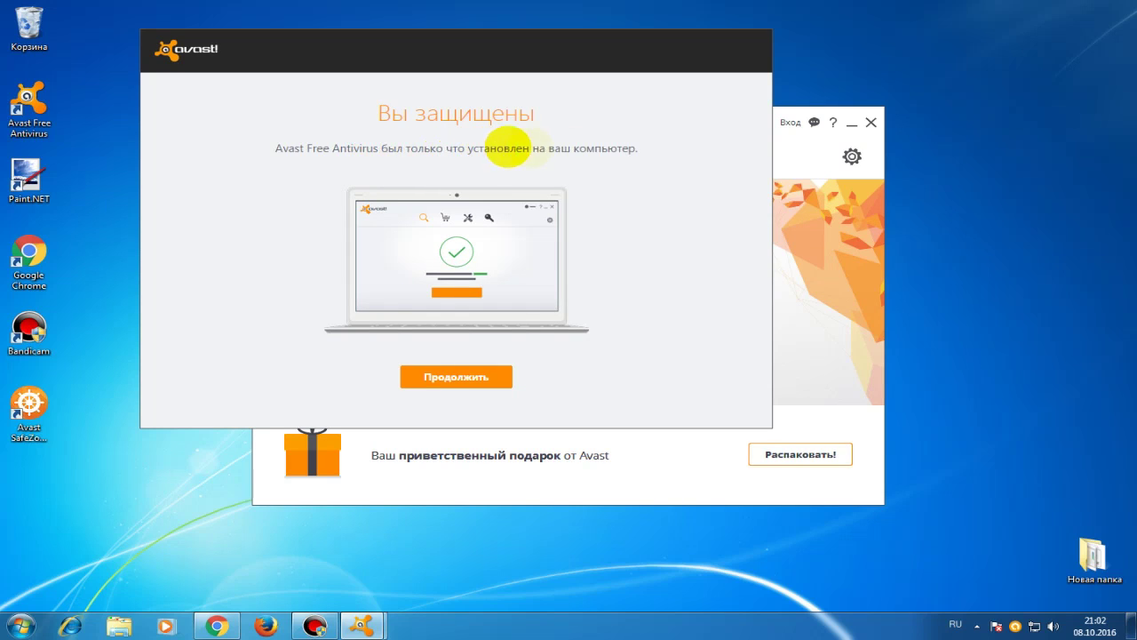
left_click(456, 377)
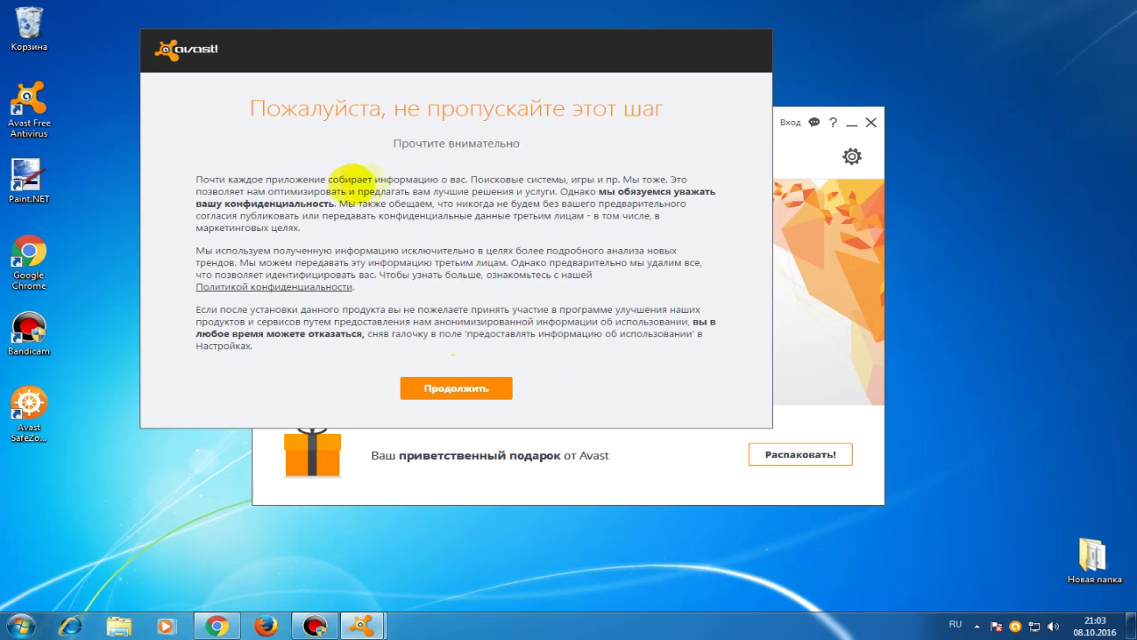
left_click(447, 390)
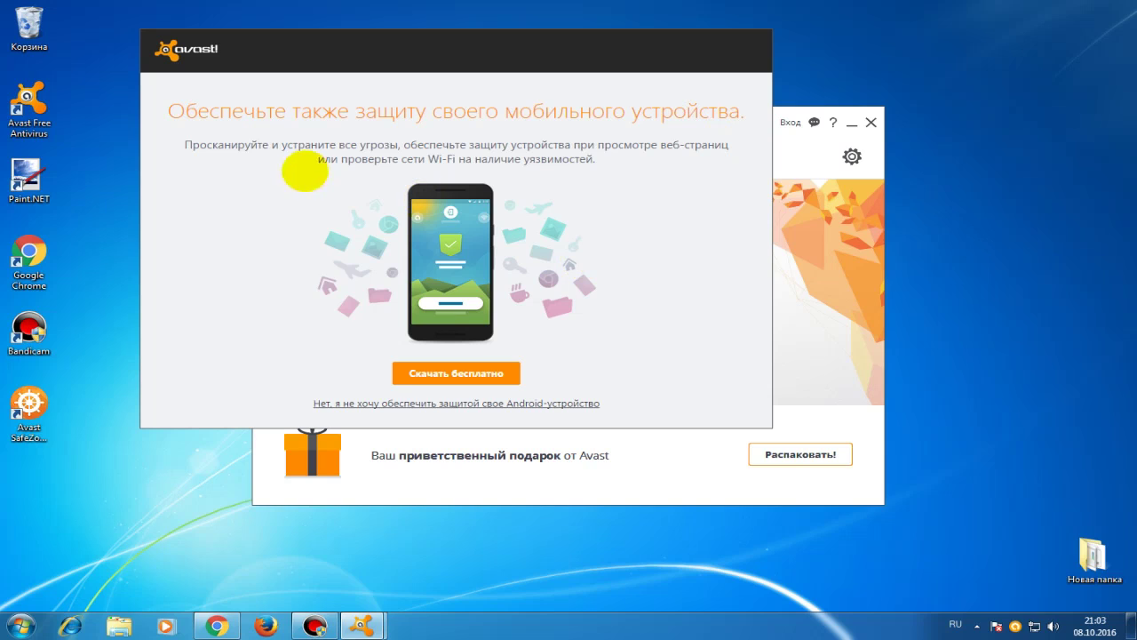
left_click(442, 404)
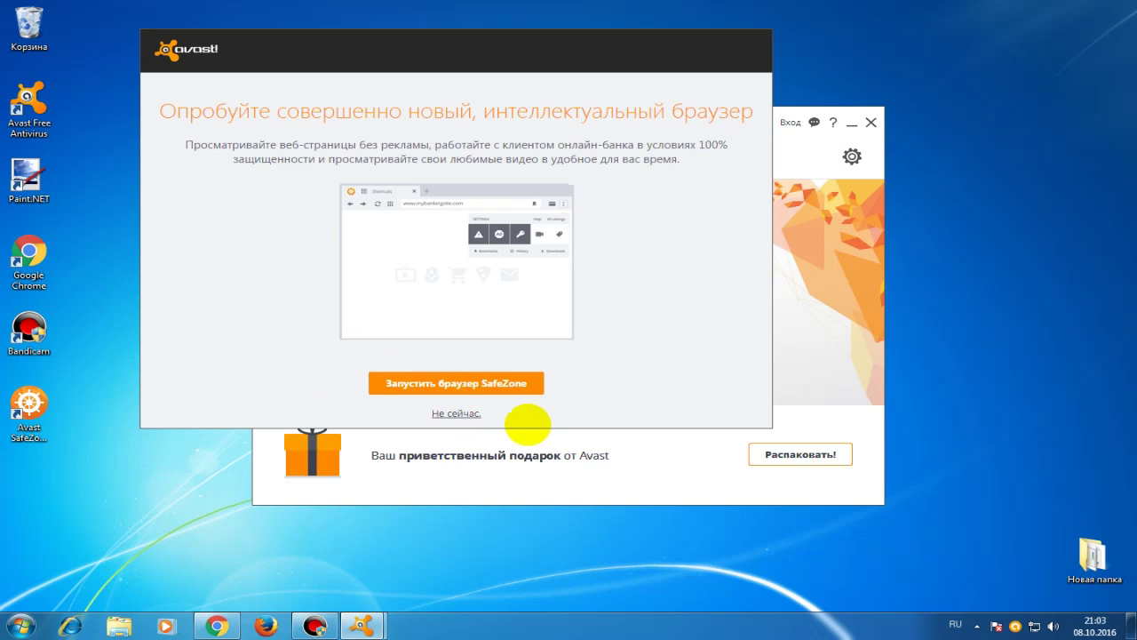
left_click(456, 411)
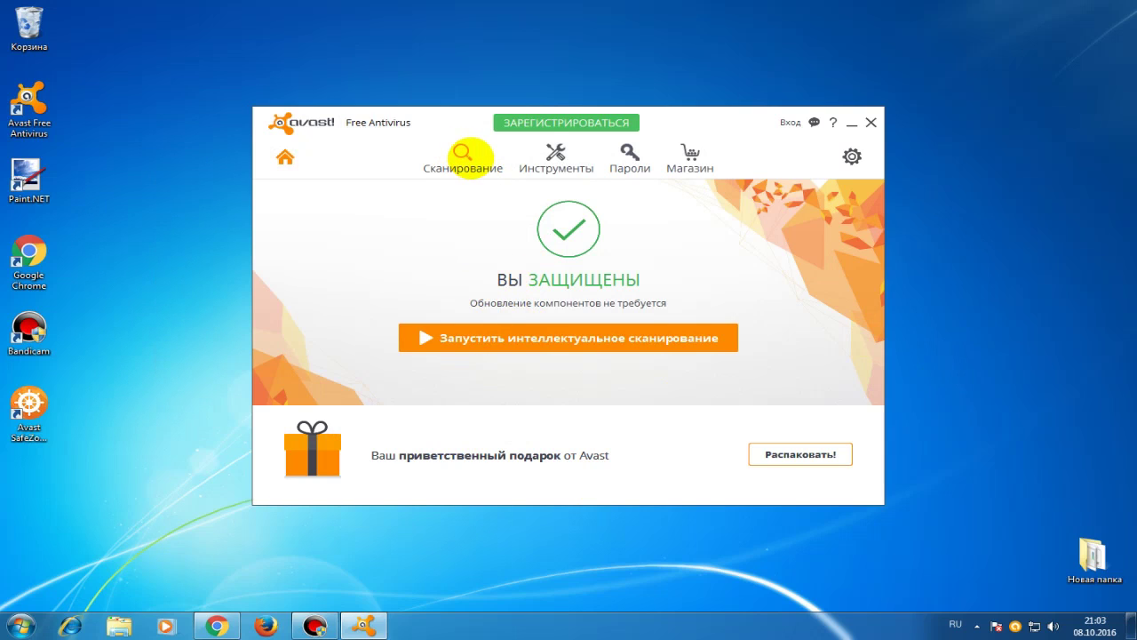
- View the free one-year licence registration form for basic protection and close it without registering
left_click(541, 126)
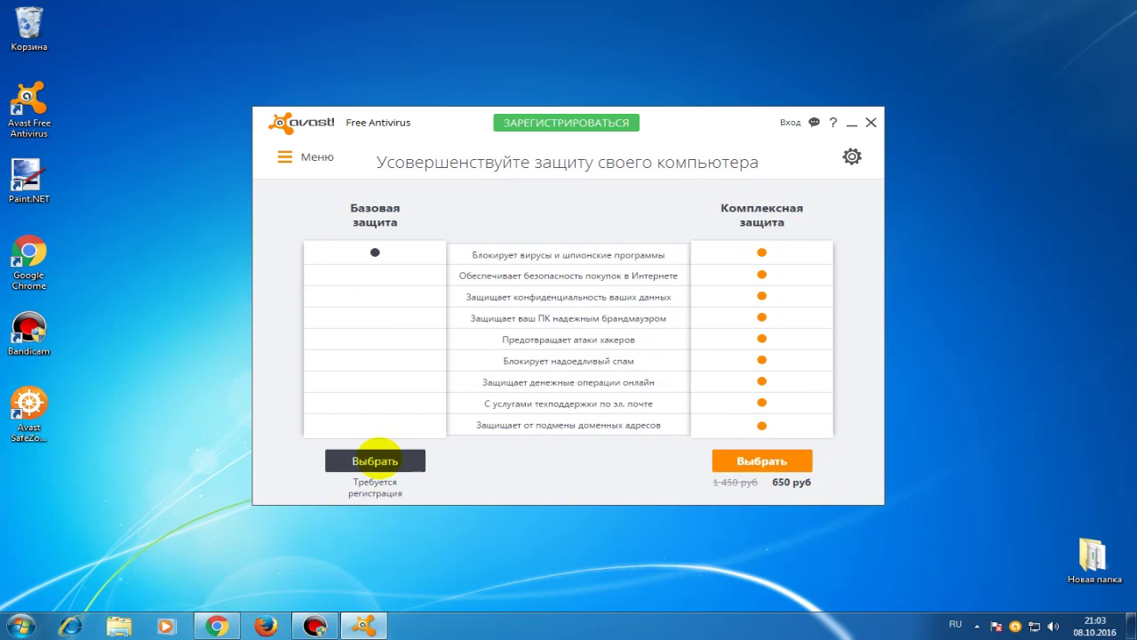
left_click(375, 460)
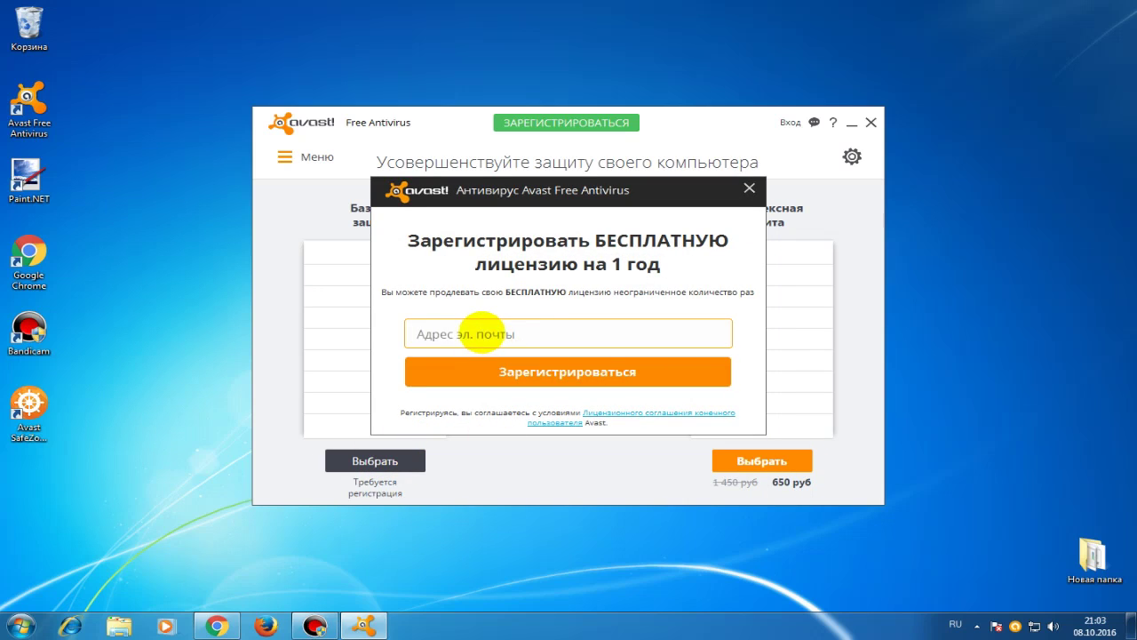
left_click(499, 335)
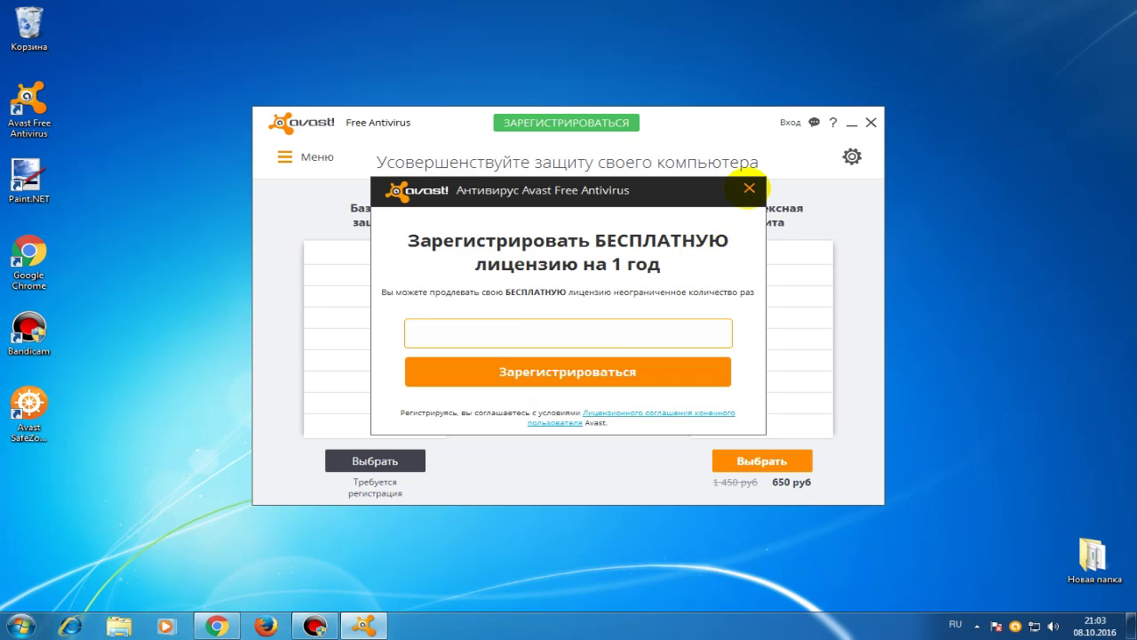
left_click(749, 187)
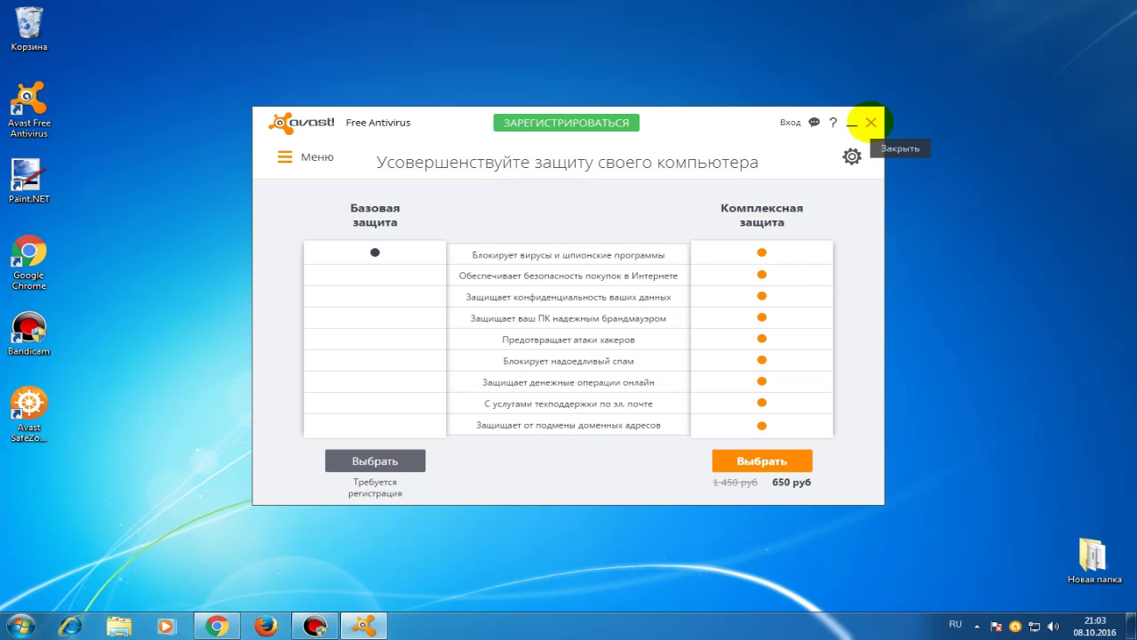
- Run Avast's smart scan of the computer and start resolving all detected problems
left_click(312, 157)
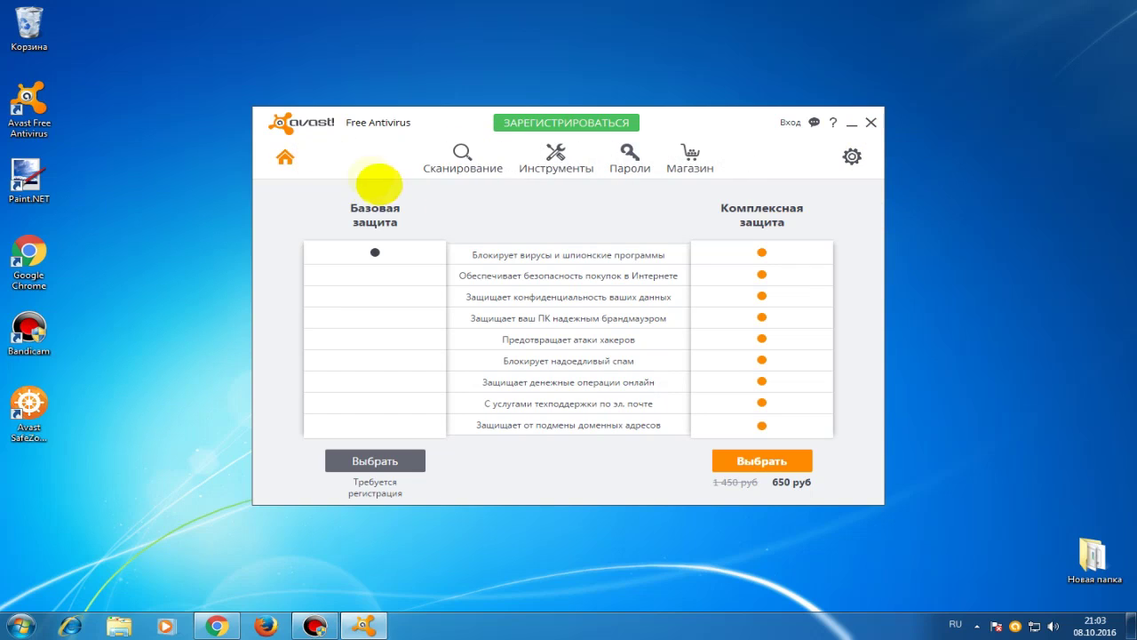
left_click(462, 157)
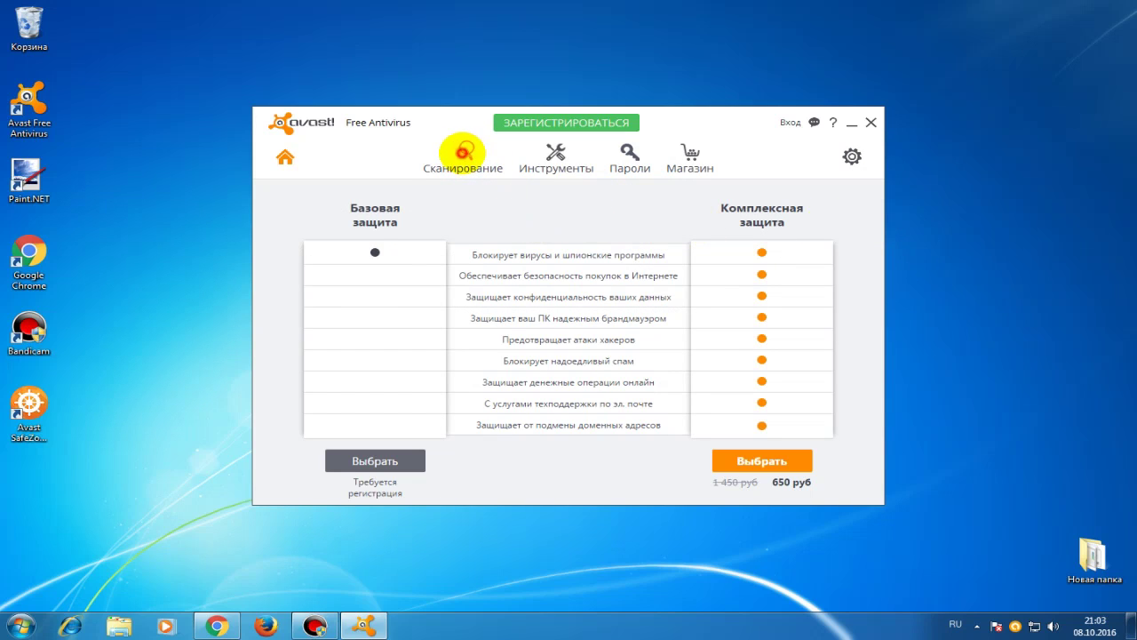
left_click(464, 153)
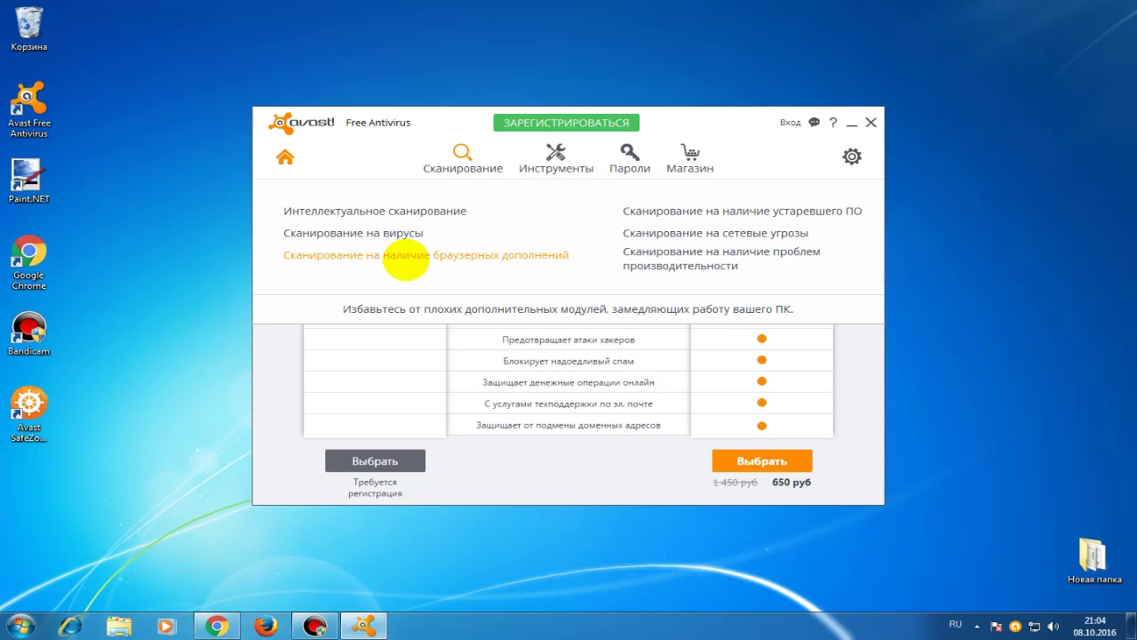
left_click(381, 211)
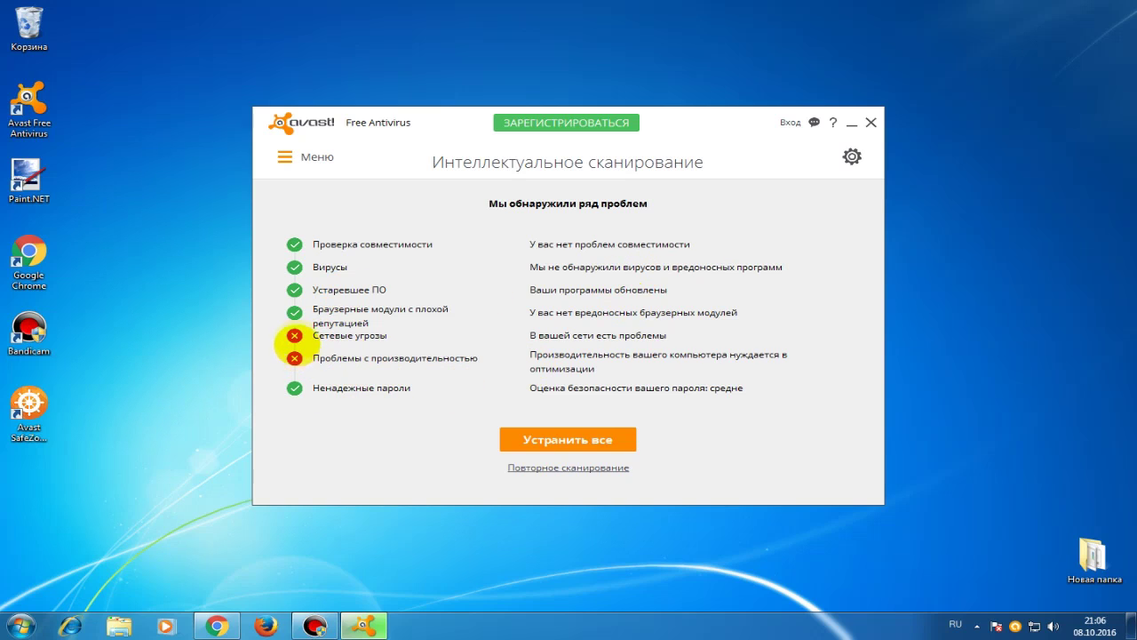
left_click(582, 440)
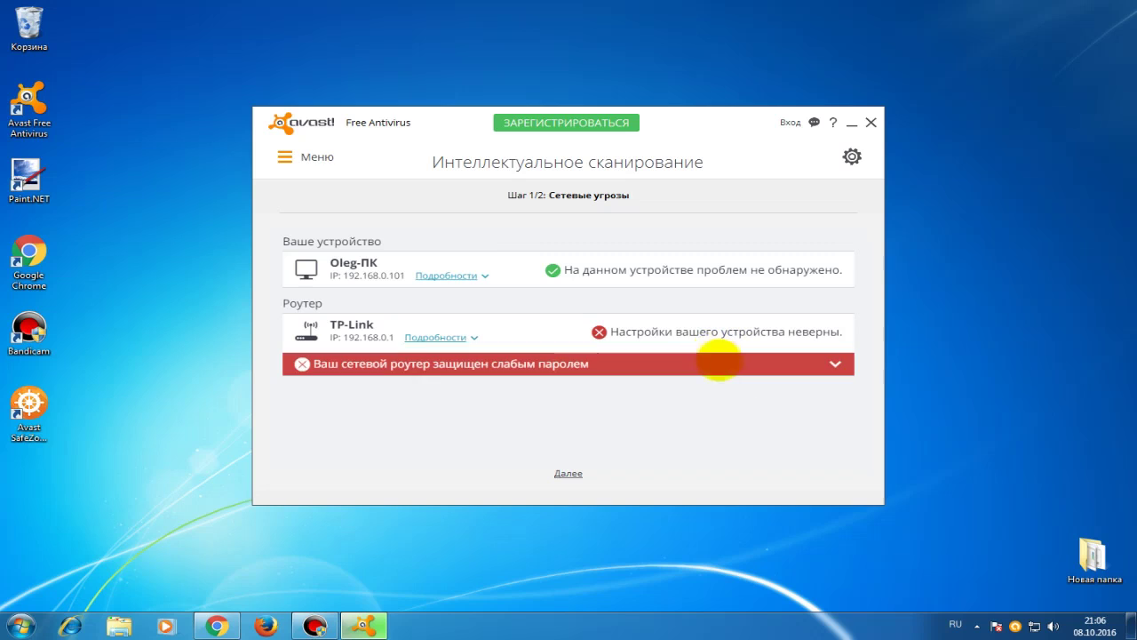
- Review the available virus scan types in Avast and close its window
left_click(318, 158)
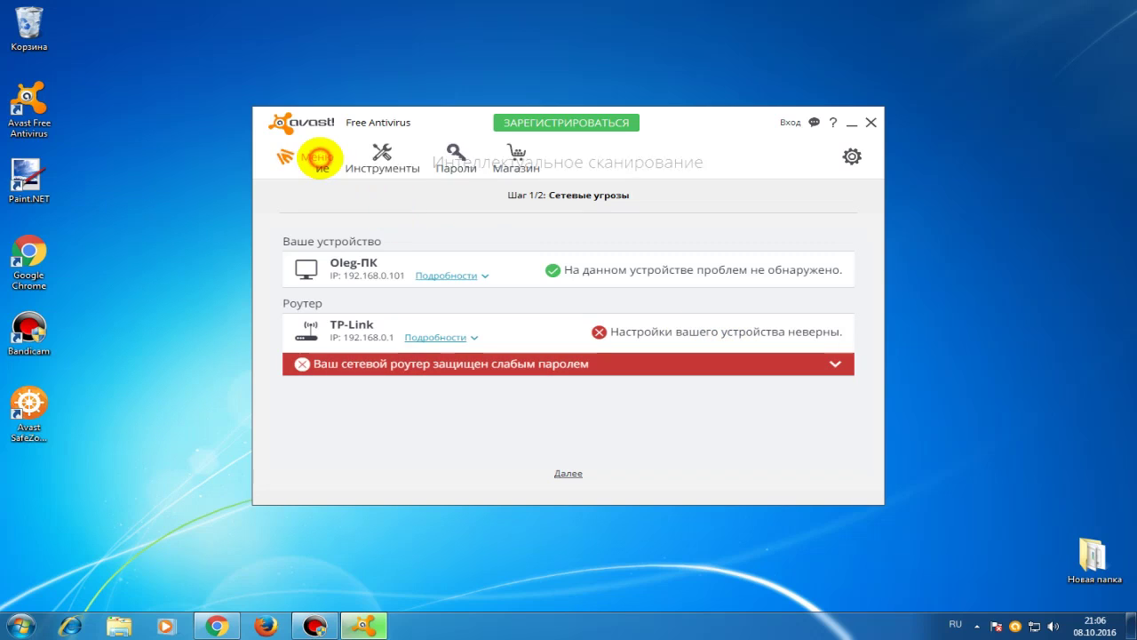
left_click(465, 151)
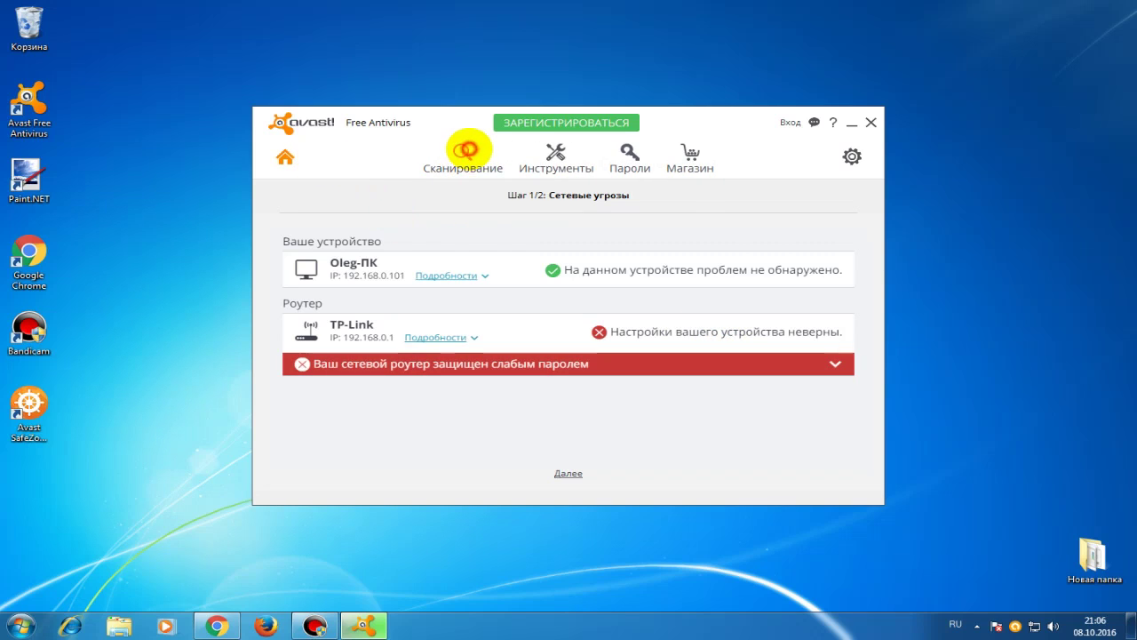
left_click(404, 233)
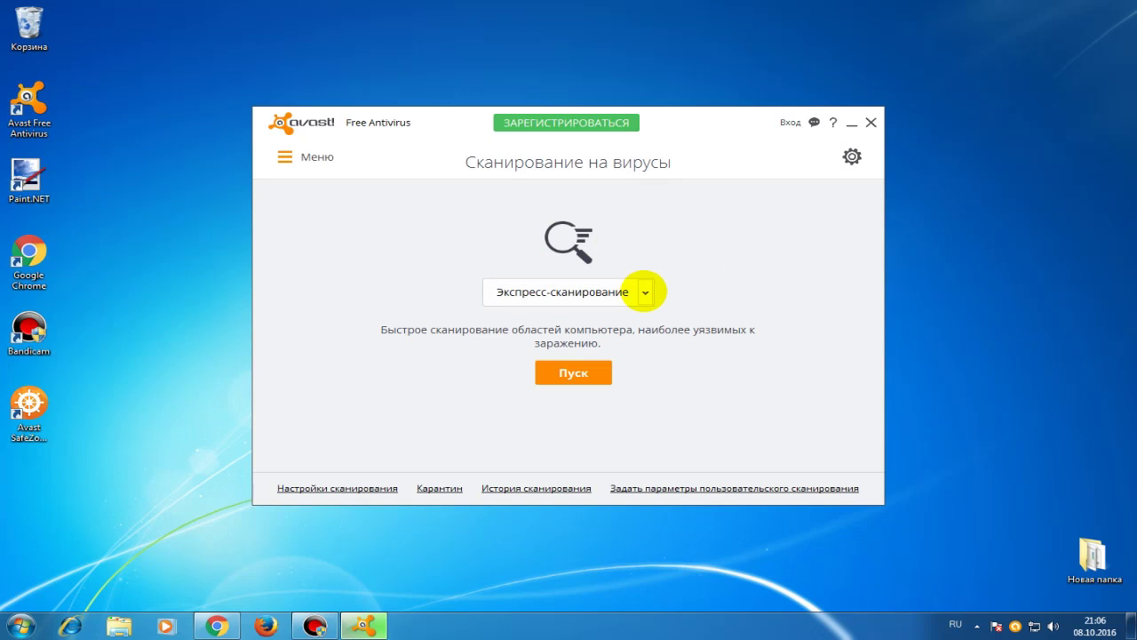
left_click(644, 293)
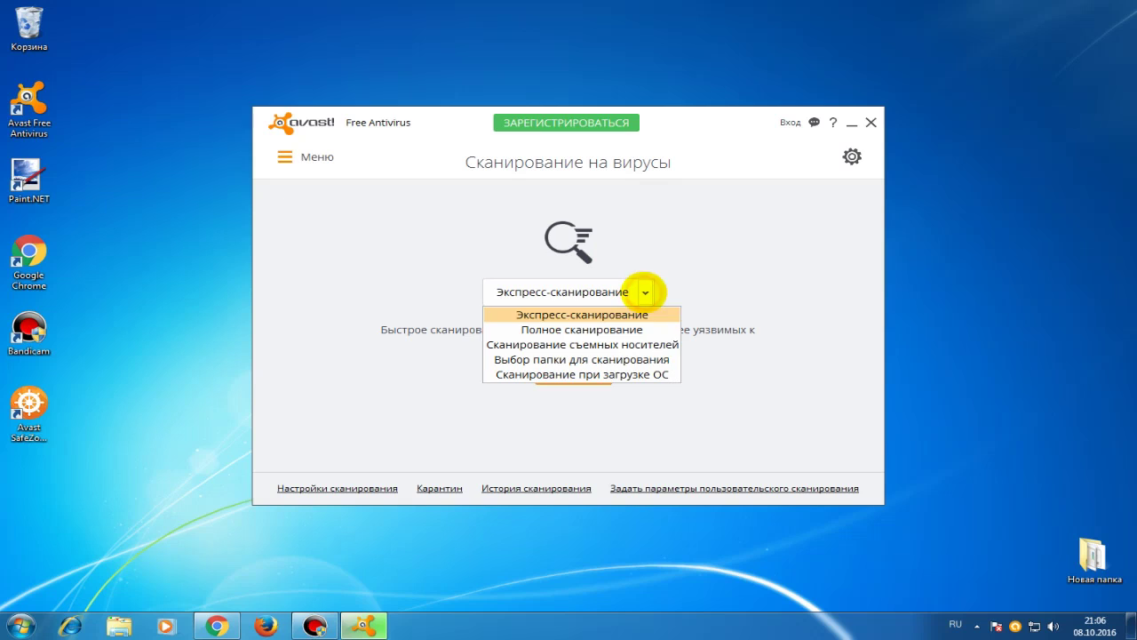
left_click(744, 249)
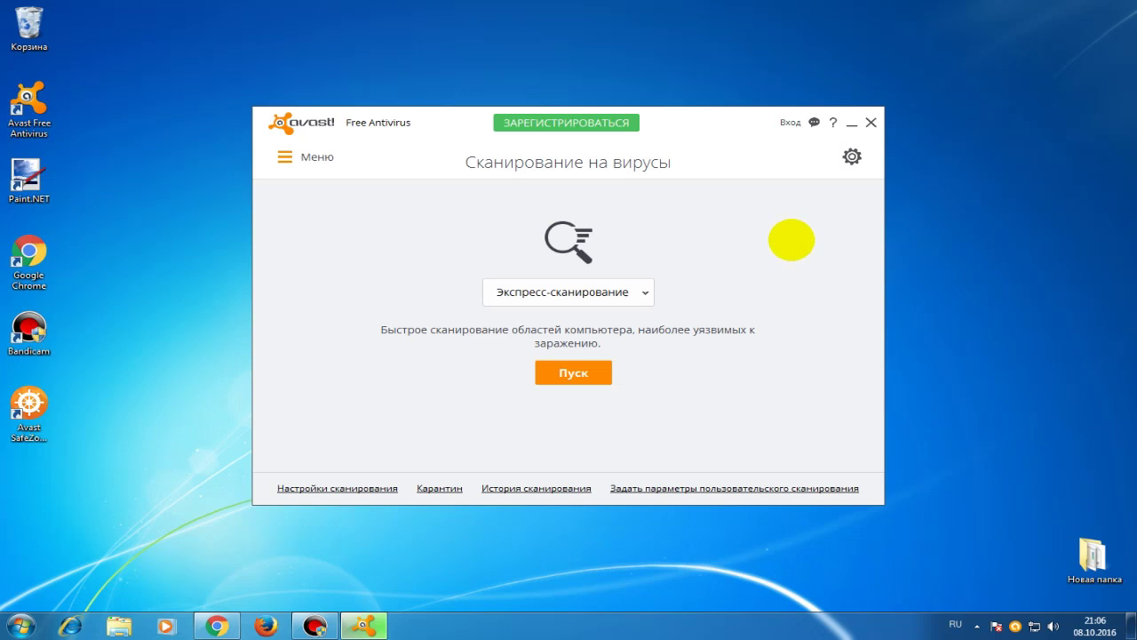
left_click(870, 121)
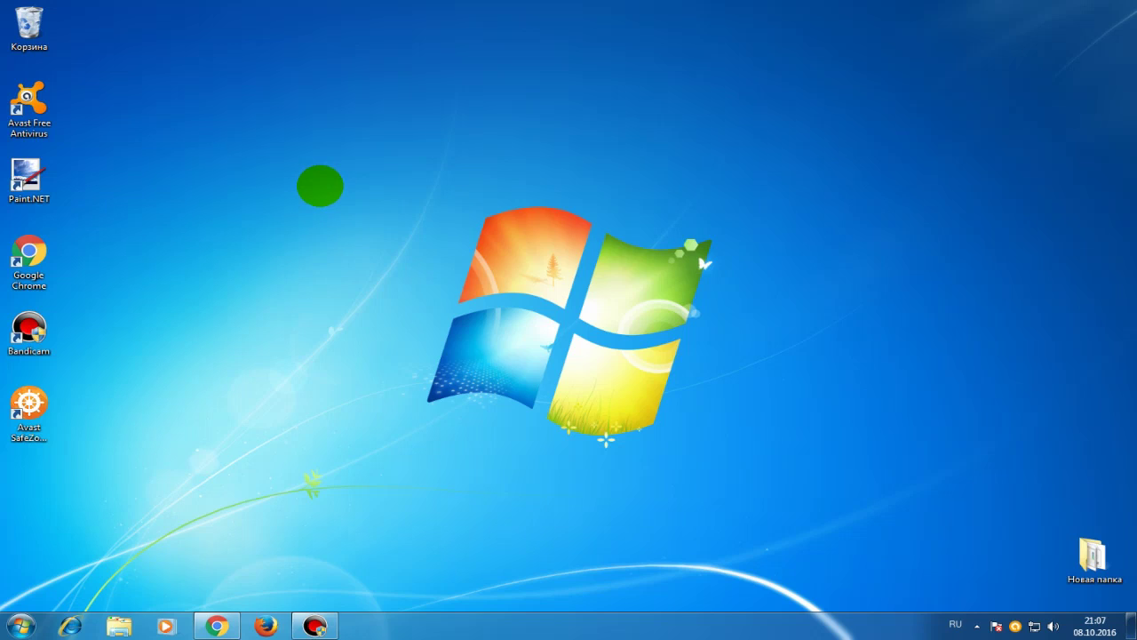
- Launch Paint.NET from the desktop and move its tools window slightly lower
left_click(31, 257)
left_click(86, 234)
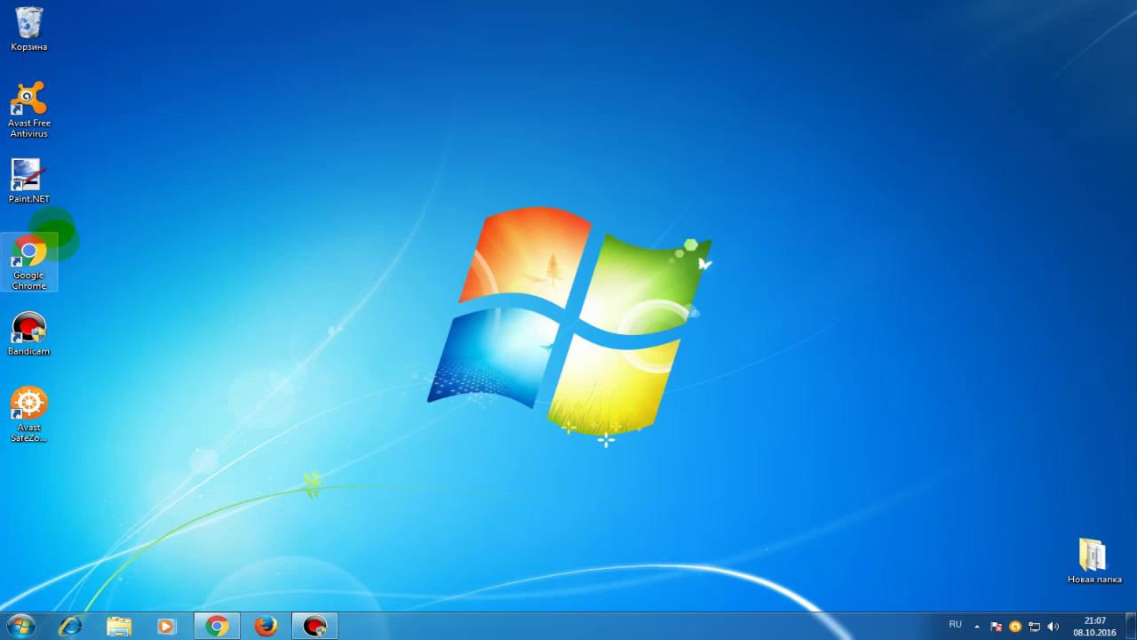
left_click(28, 178)
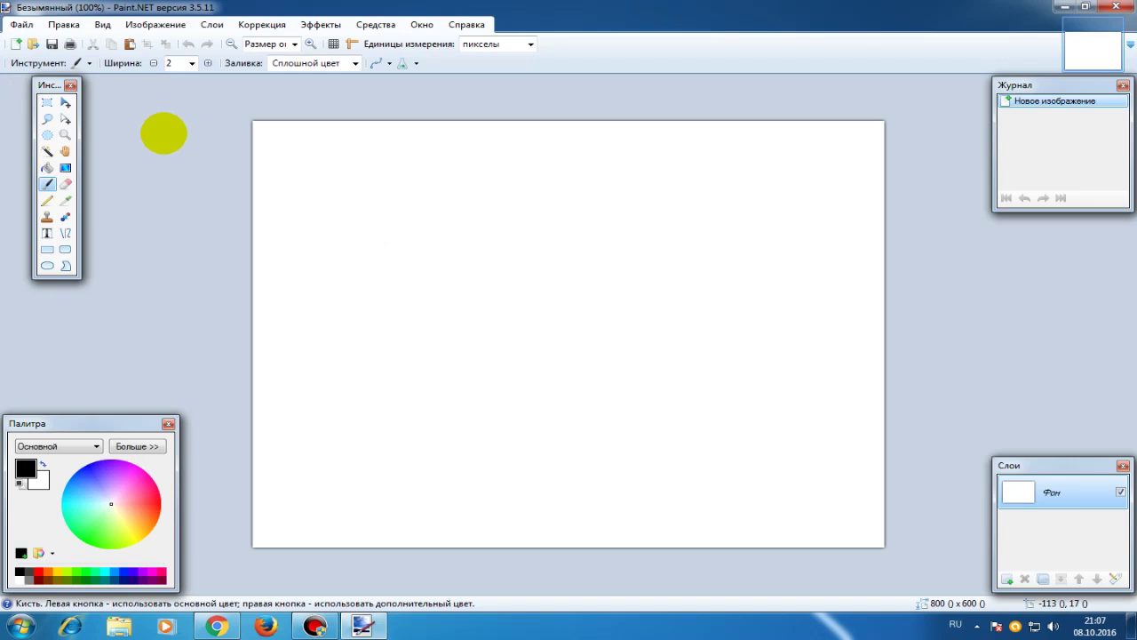
left_click_drag(53, 84, 52, 98)
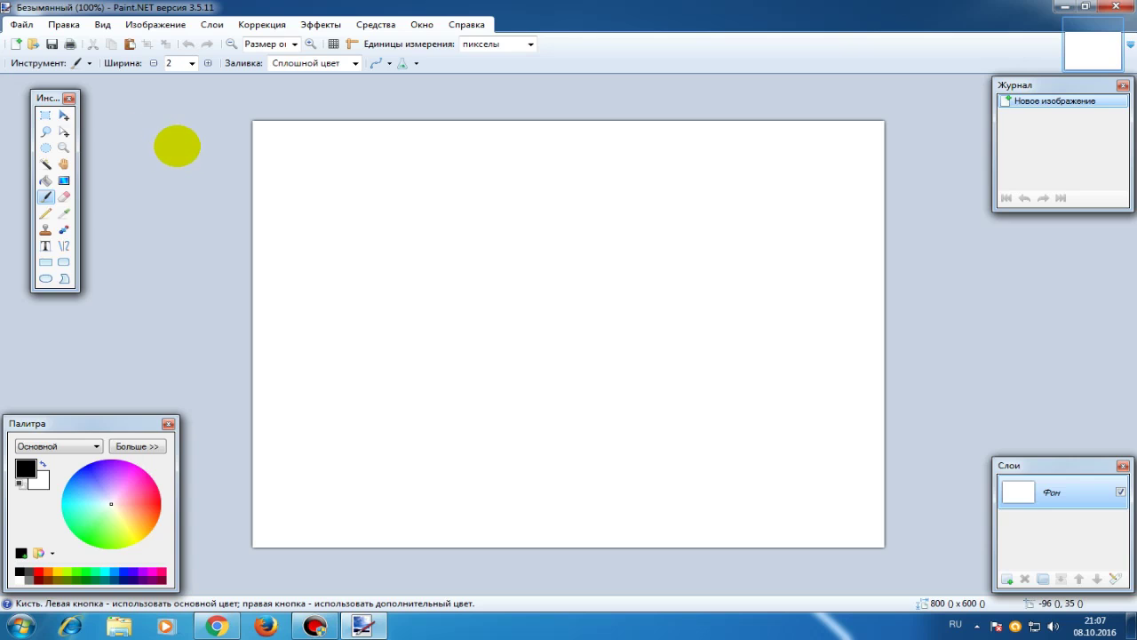
left_click(19, 20)
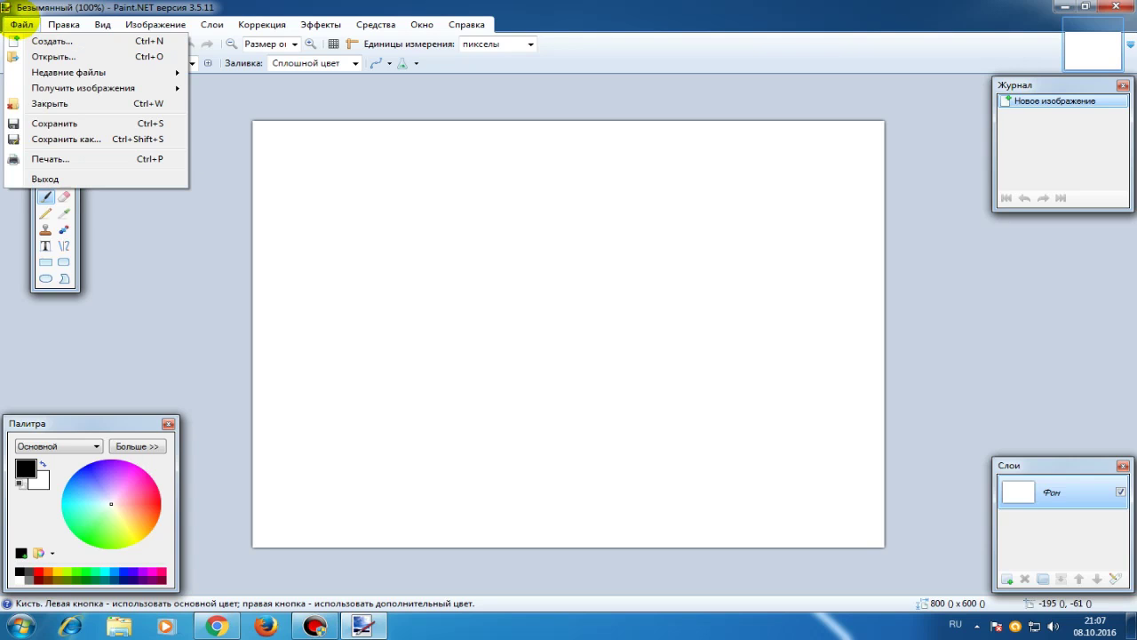
mouse_move(64, 24)
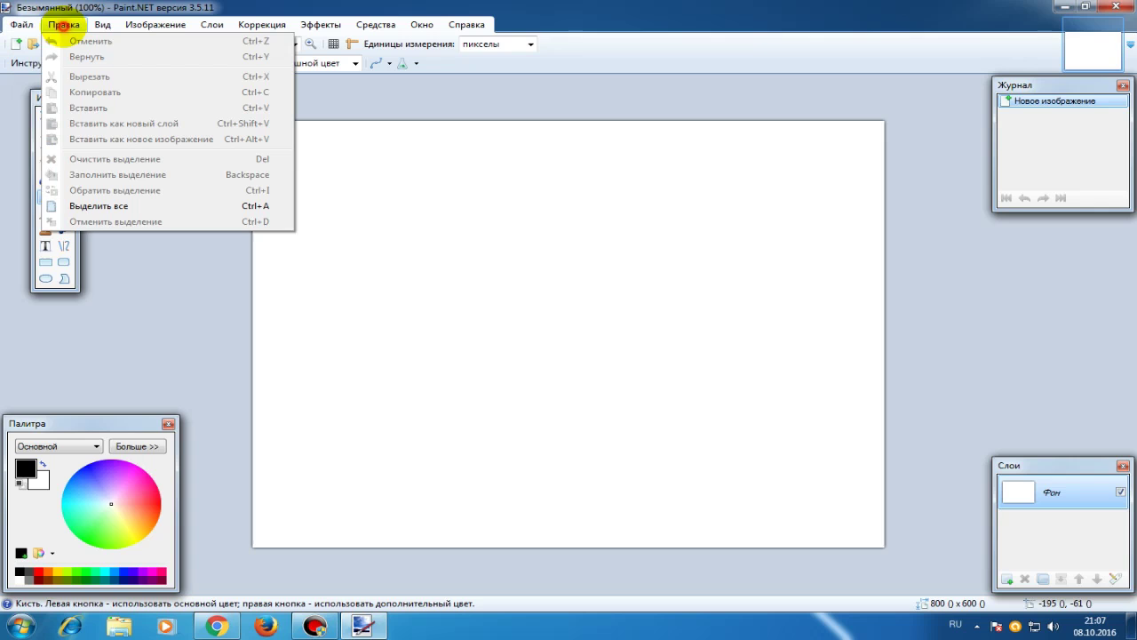
left_click(102, 24)
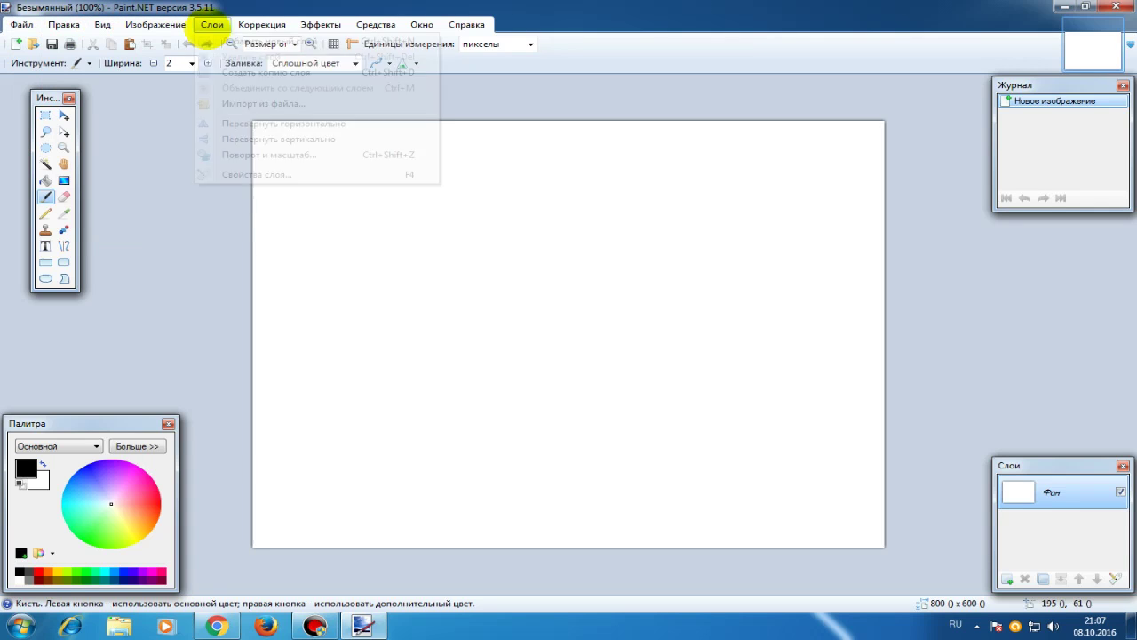
mouse_move(266, 23)
left_click(469, 24)
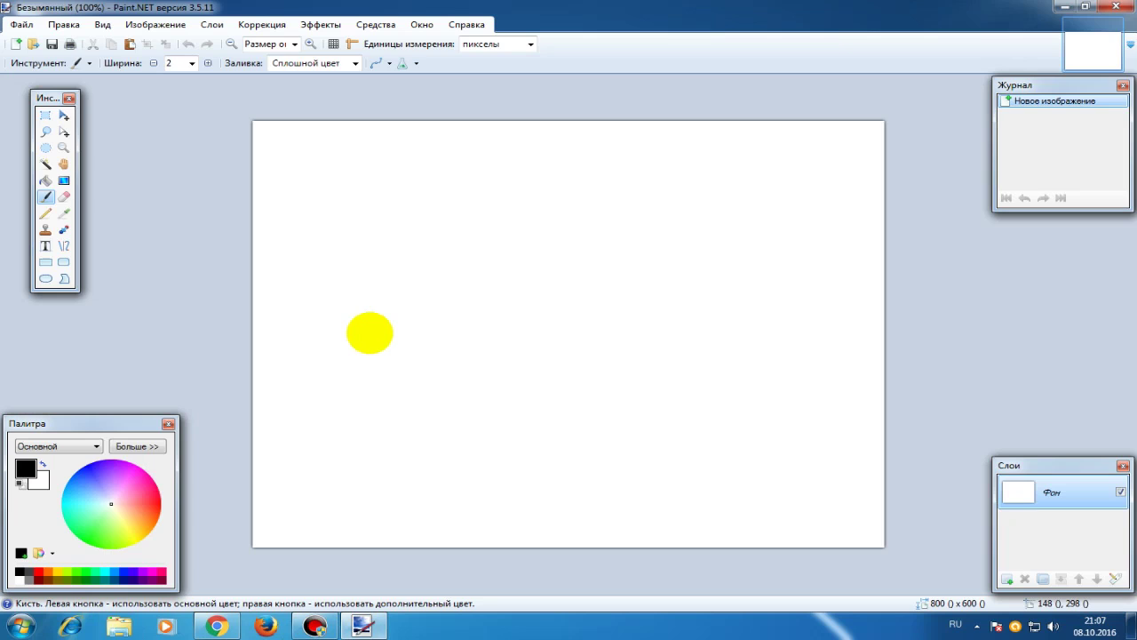
- Open the photo P1010376 from the folder "Рабочая фото разные" on the local disk C
left_click(21, 24)
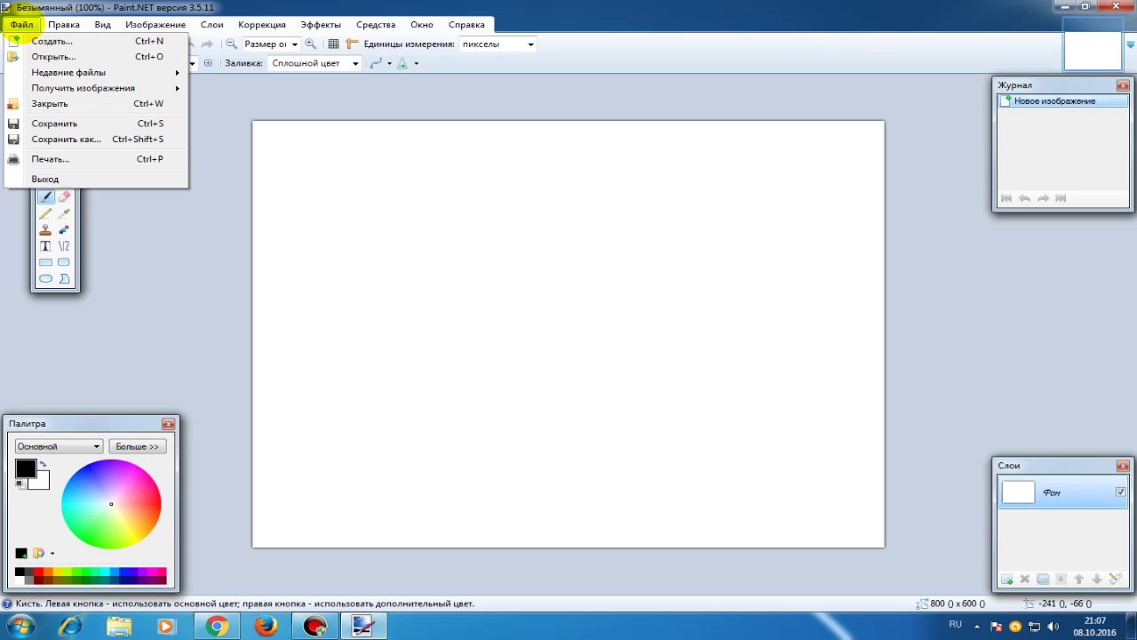
left_click(18, 56)
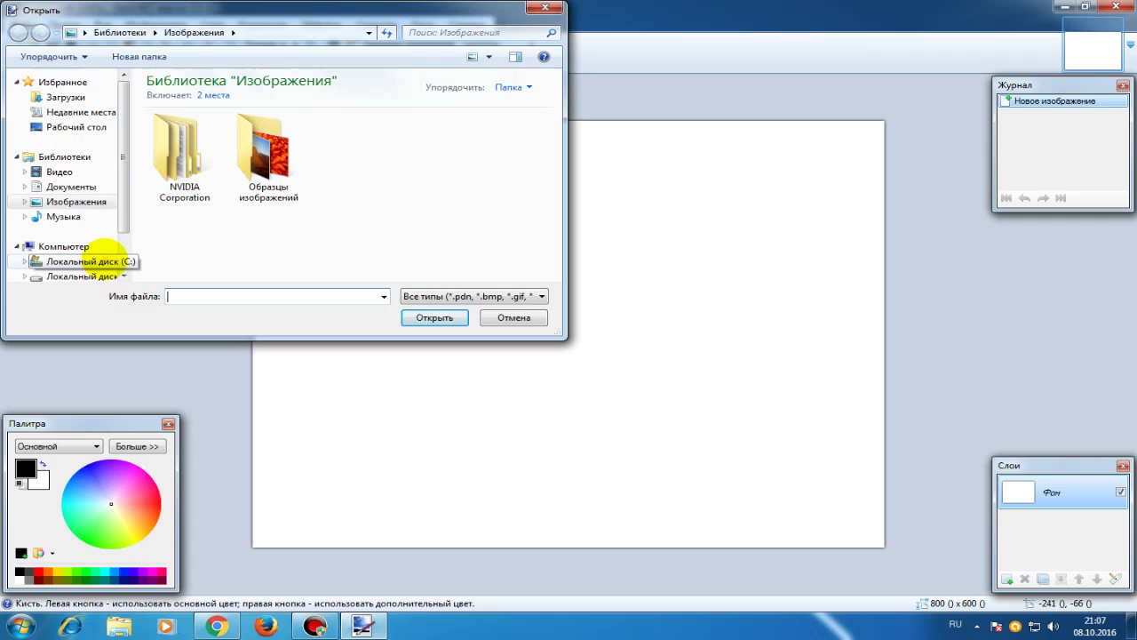
left_click(74, 260)
double_click(202, 202)
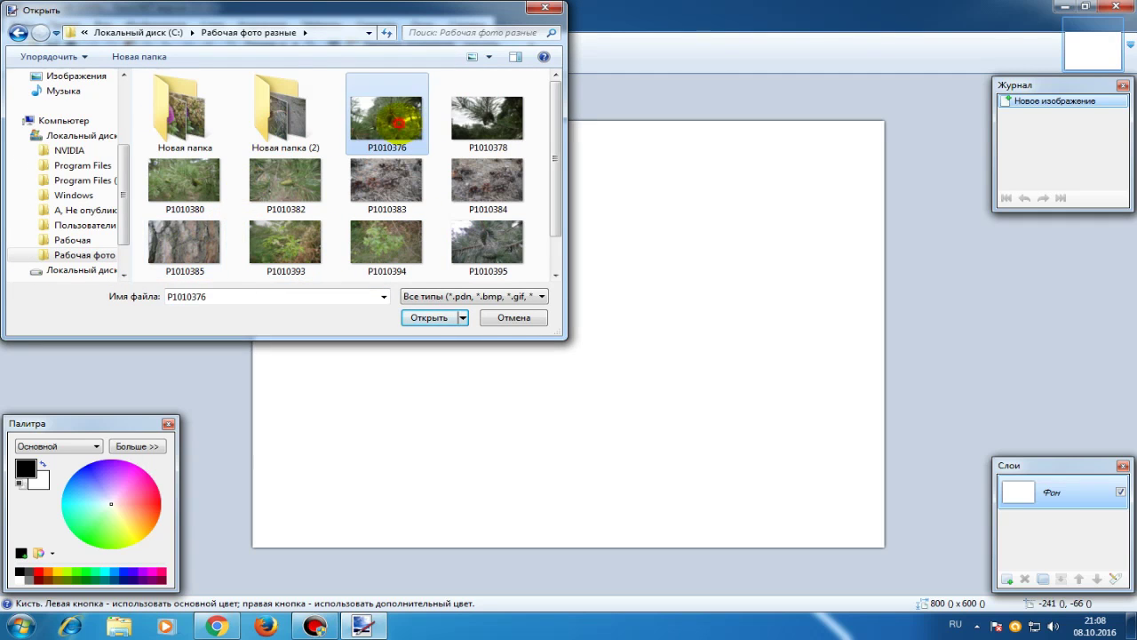
double_click(396, 119)
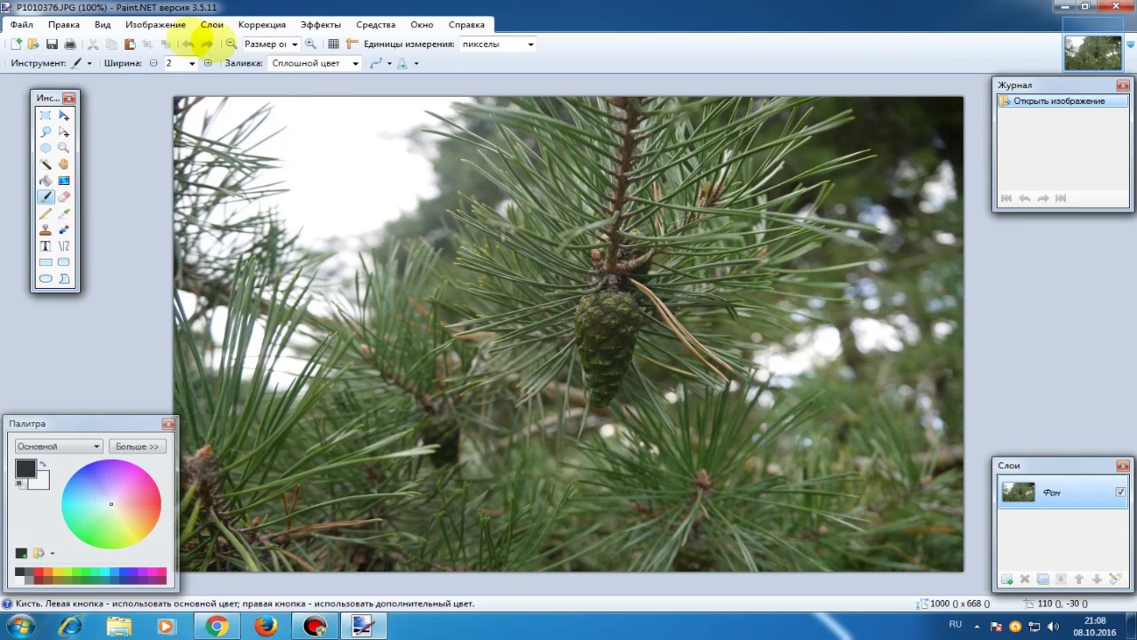
- Resize the image to a width of 800 pixels with proportions kept, and undo the resize
left_click(155, 24)
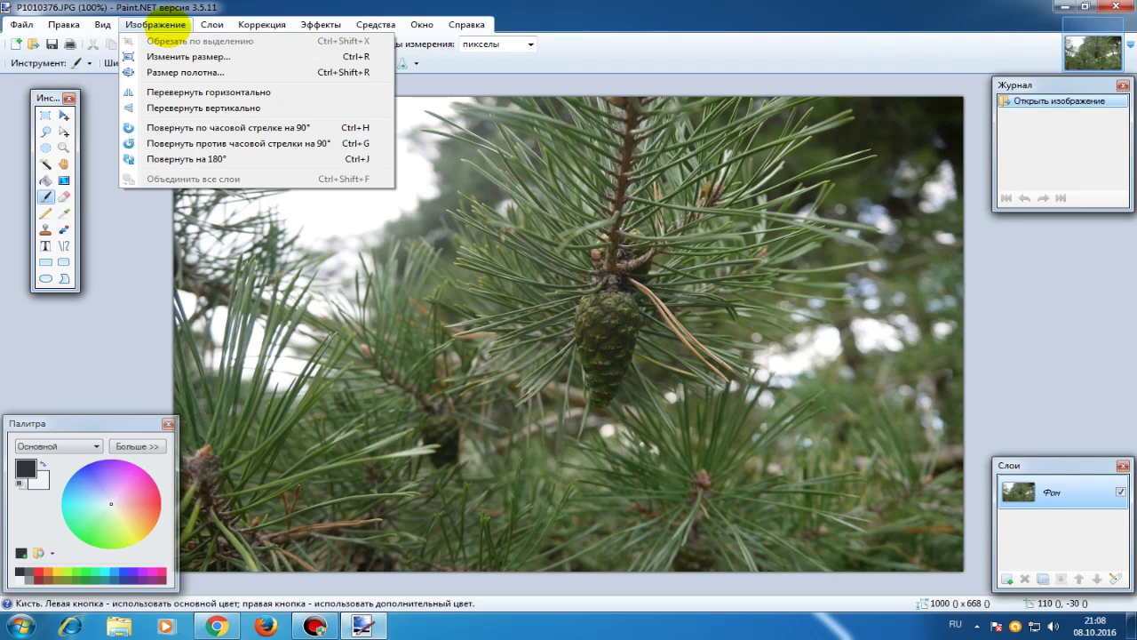
left_click(183, 56)
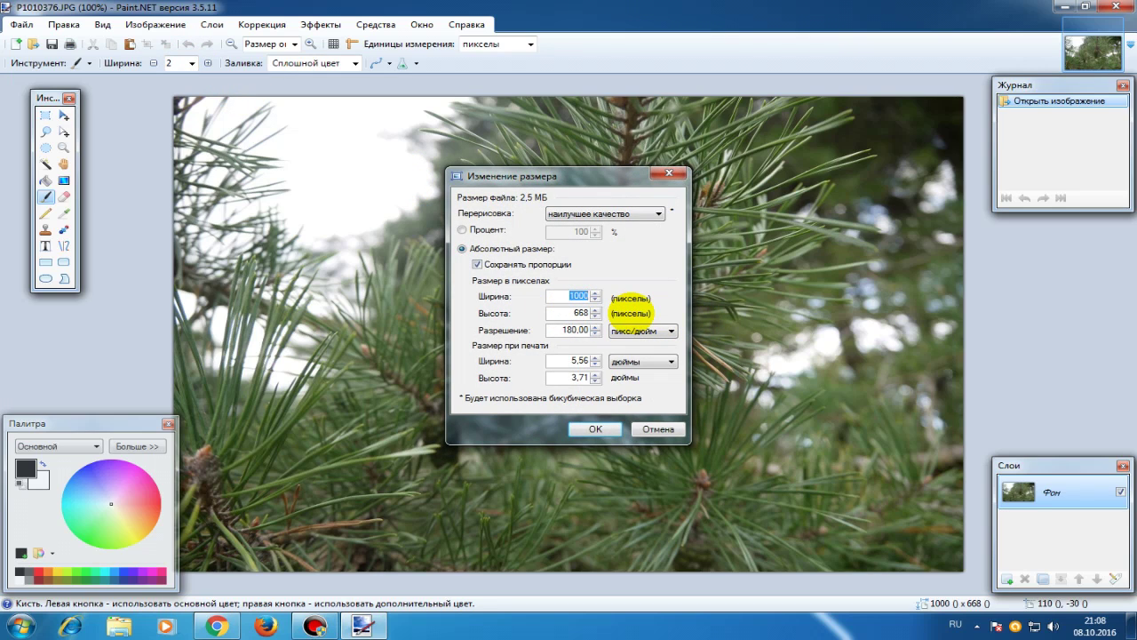
type("8")
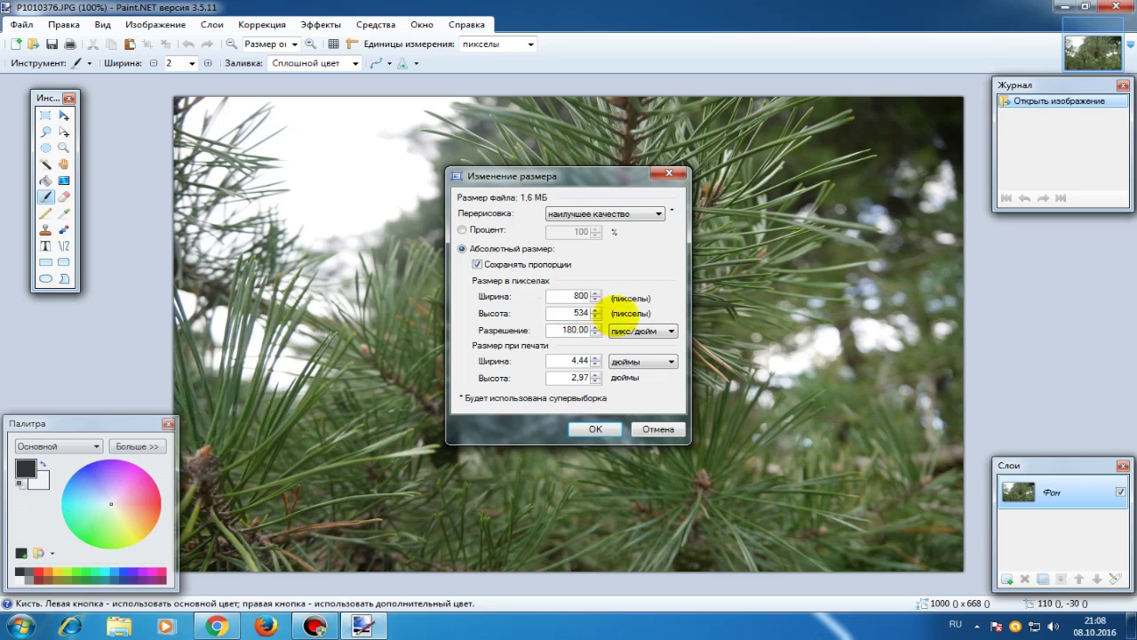
left_click(599, 430)
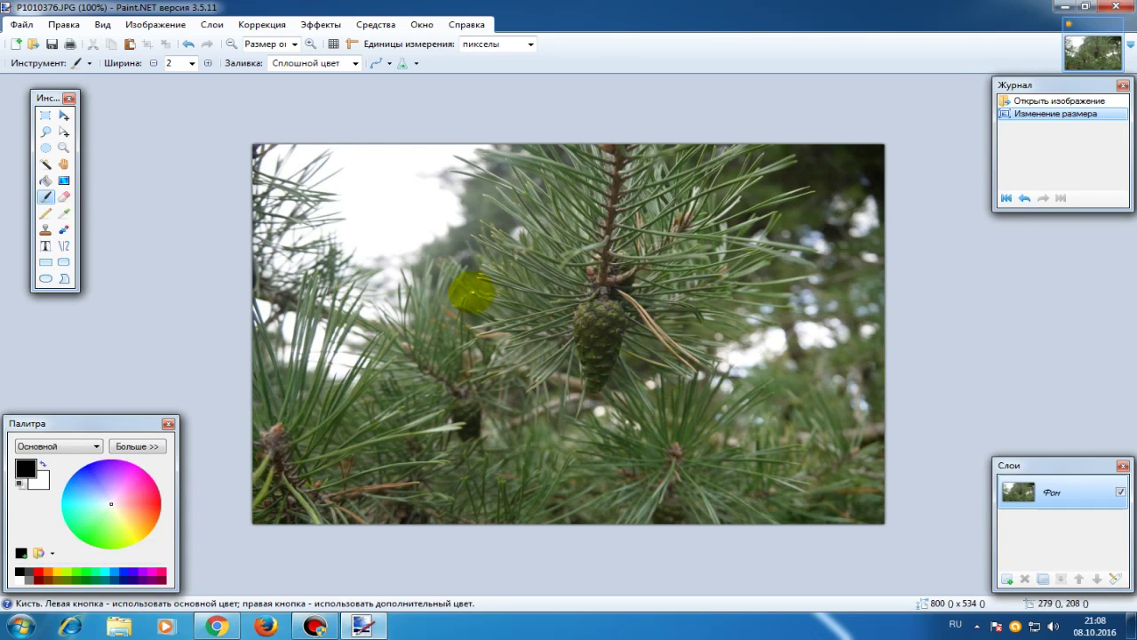
left_click(64, 24)
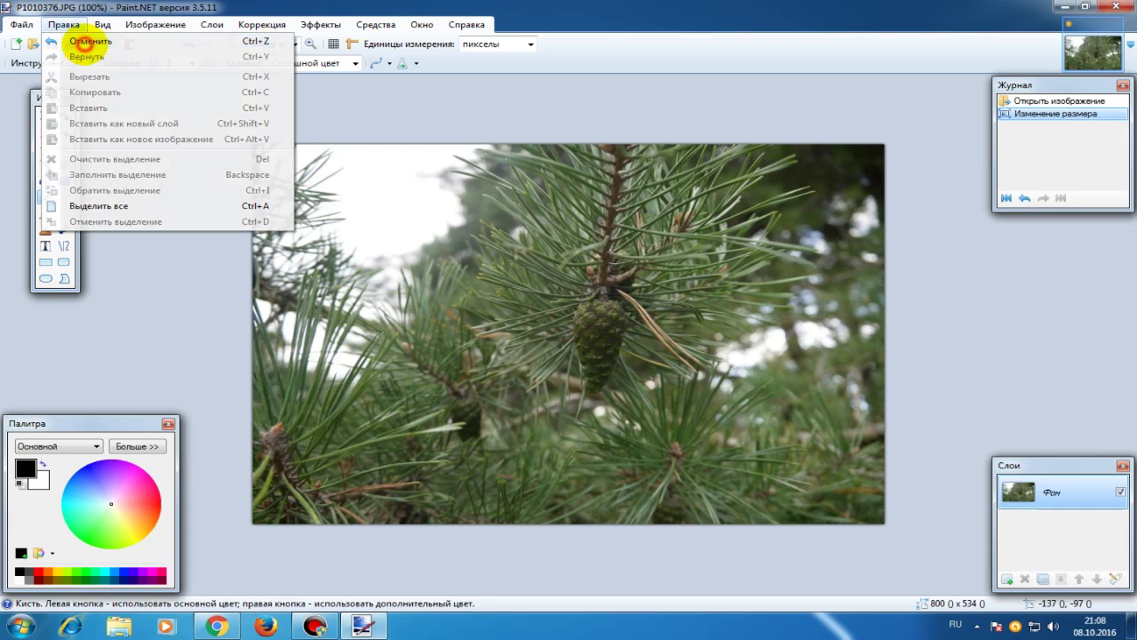
left_click(84, 41)
- Try out the anchor positions in the canvas size settings and anchor the image at the centre
left_click(155, 24)
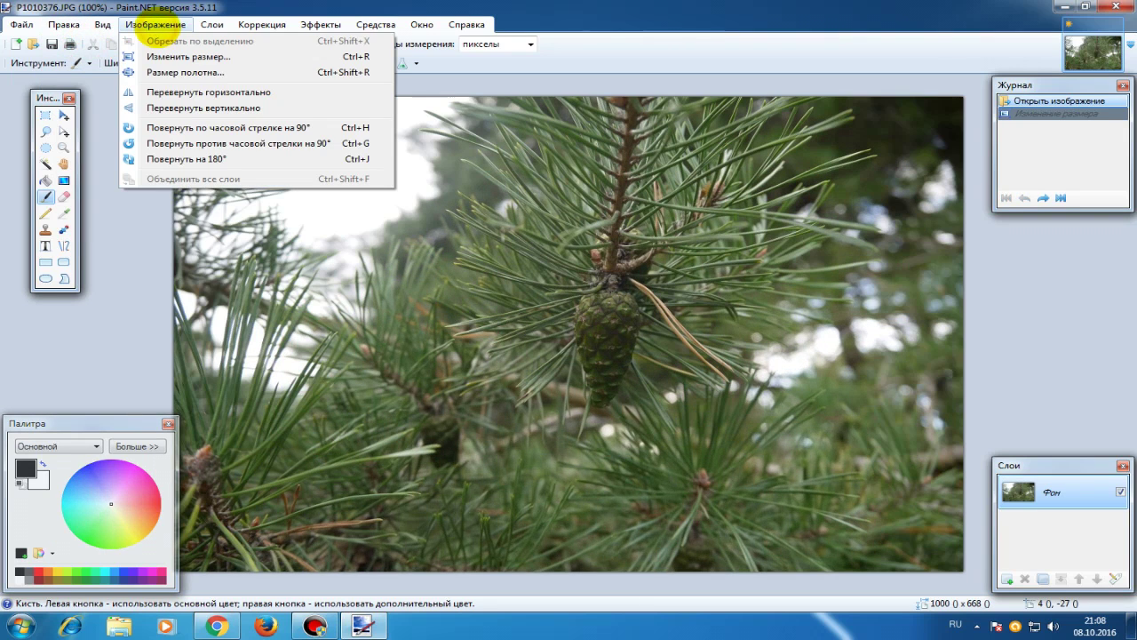
left_click(132, 71)
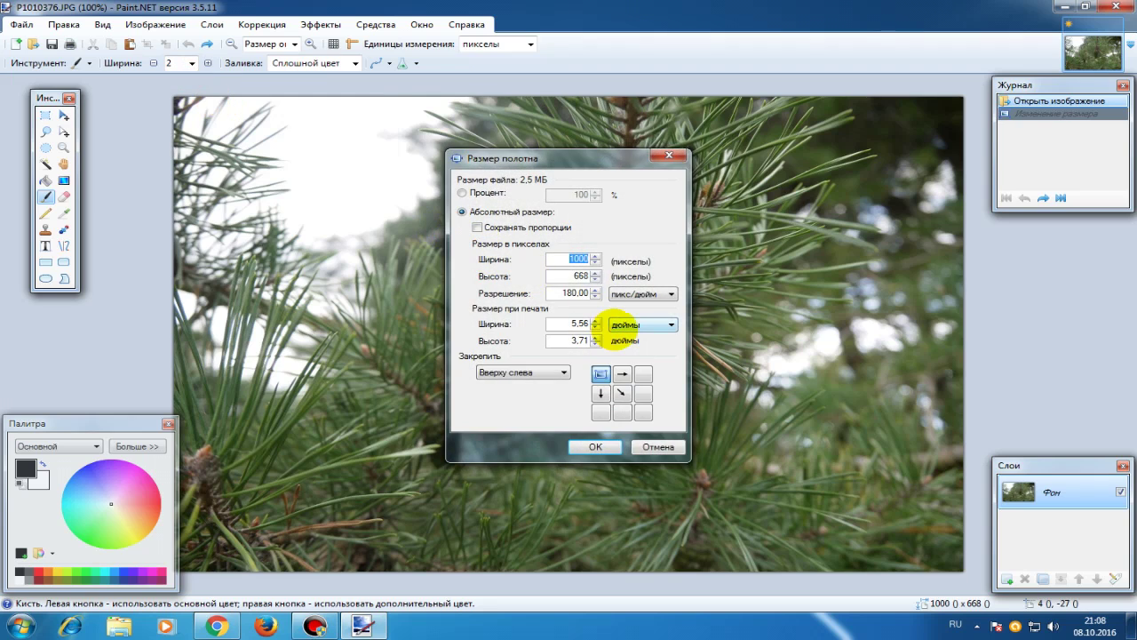
left_click(622, 393)
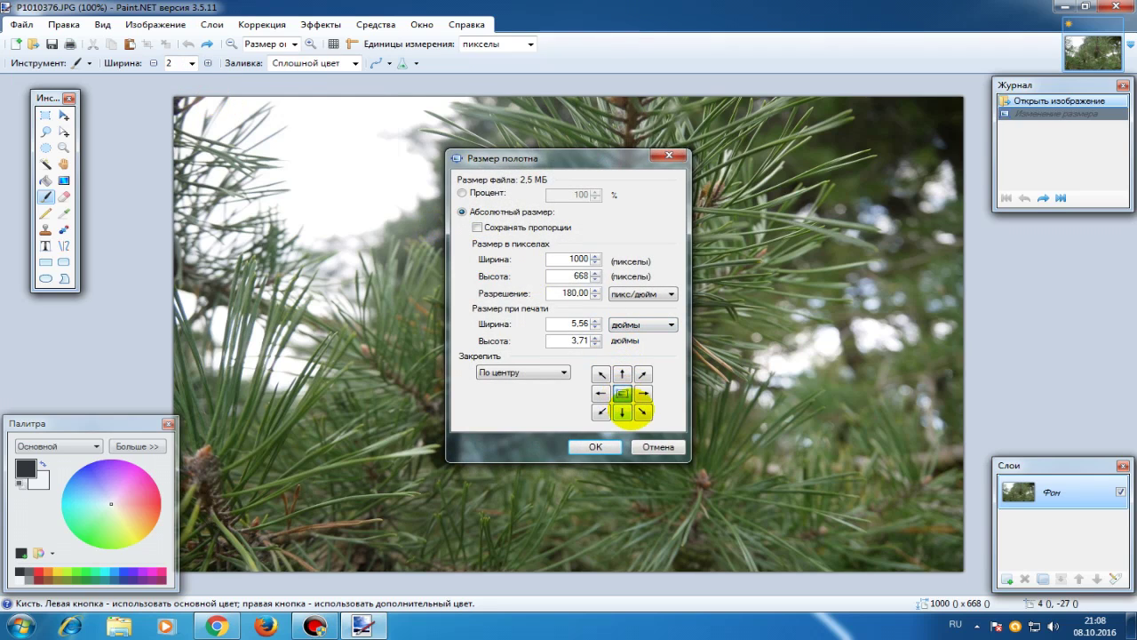
left_click(600, 393)
left_click(642, 392)
left_click(622, 373)
left_click(622, 412)
left_click(600, 373)
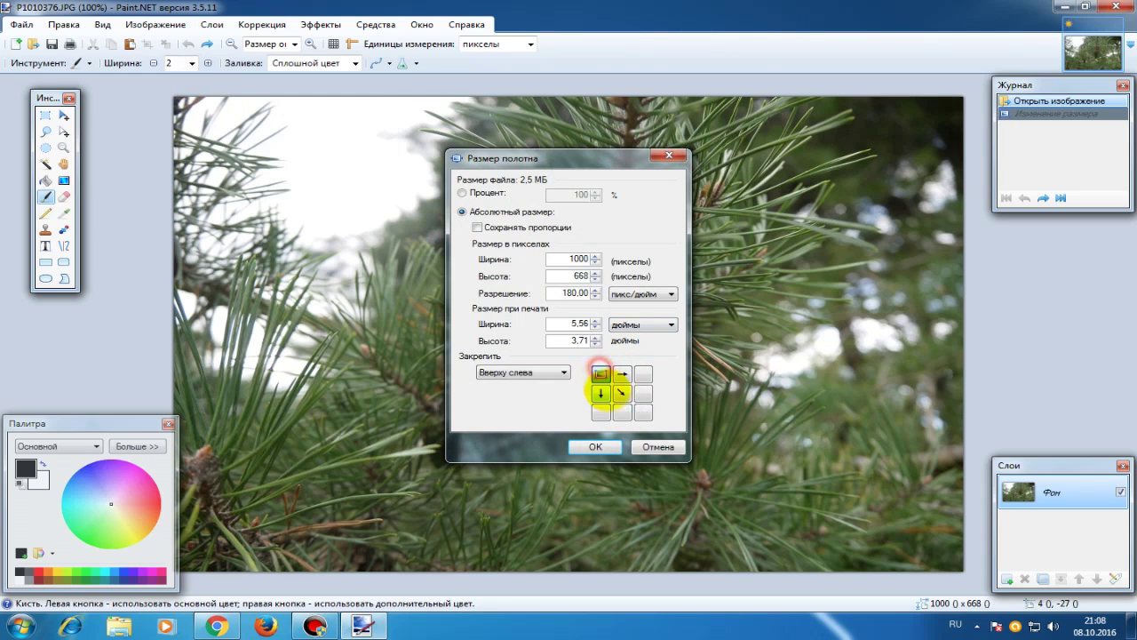
left_click(622, 393)
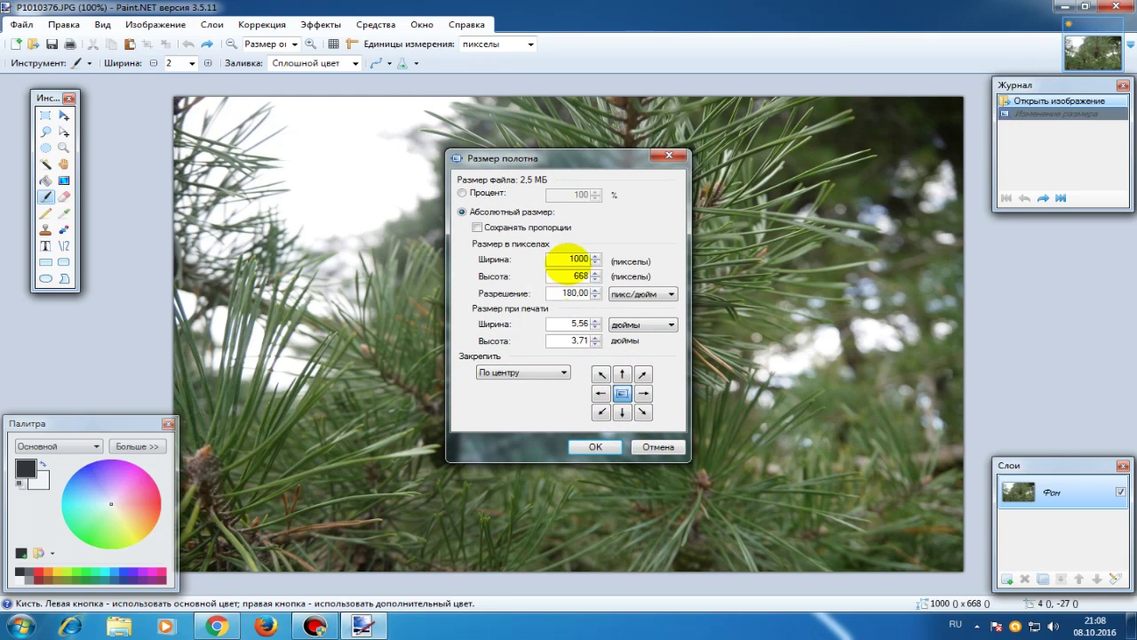
- Set the canvas size to 500 pixels wide and 200 pixels high and apply it
left_click_drag(566, 258, 652, 258)
type("500")
left_click(573, 276)
left_click_drag(576, 275, 588, 275)
type("200")
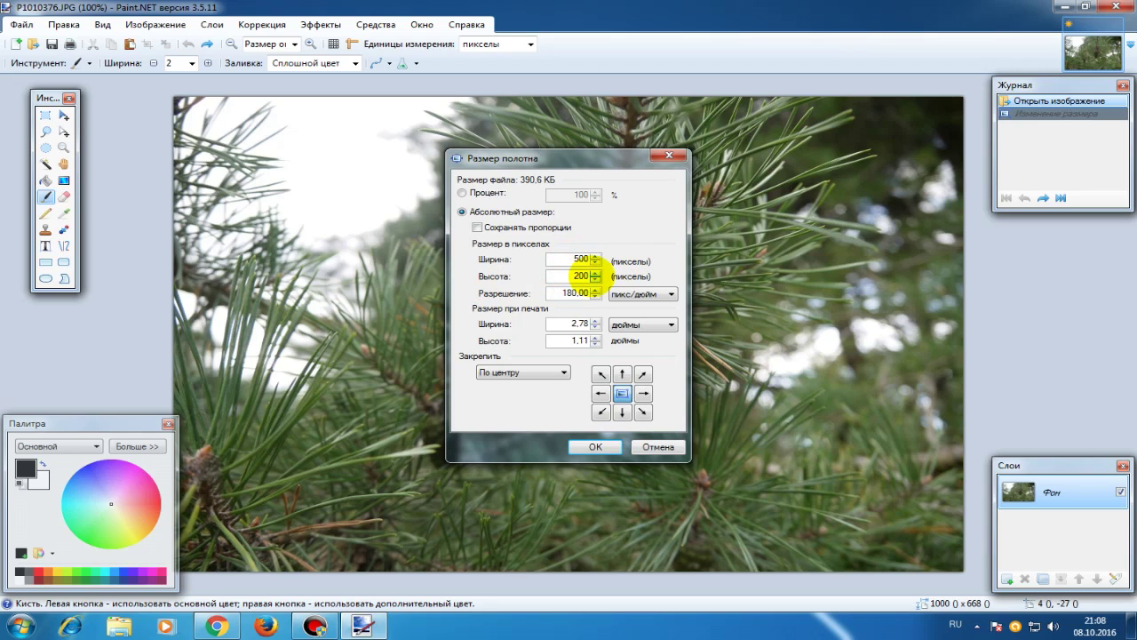
left_click(595, 446)
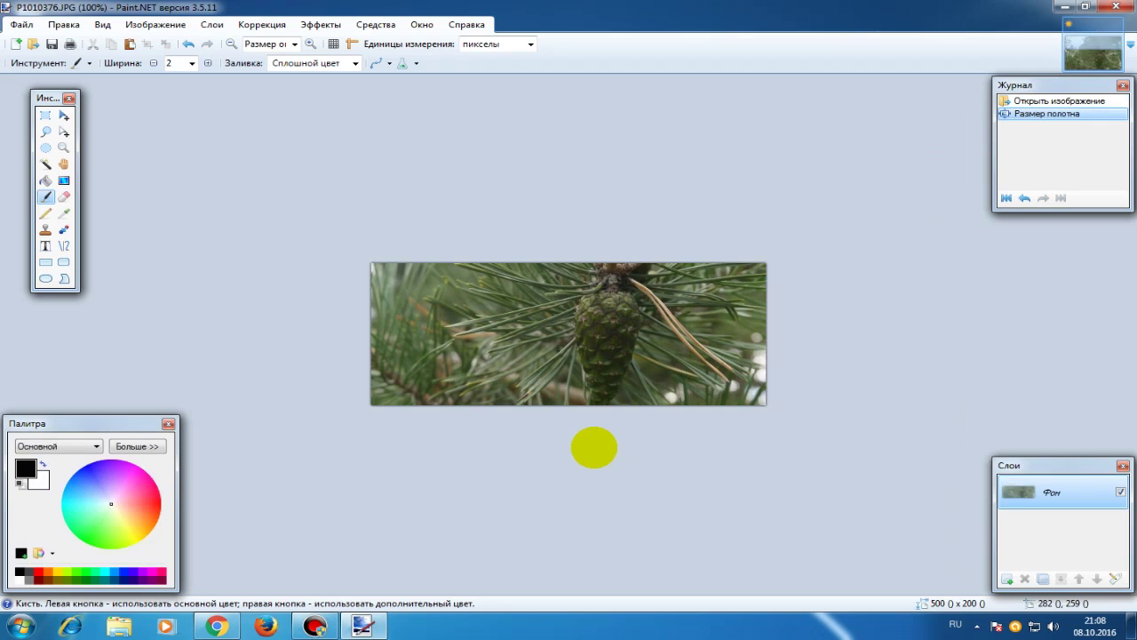
- Draw a thin black brush stroke at the image's upper edge, and undo both the stroke and the canvas size change
mouse_move(346, 245)
left_mouse_down()
mouse_move(503, 261)
mouse_move(776, 239)
left_mouse_up()
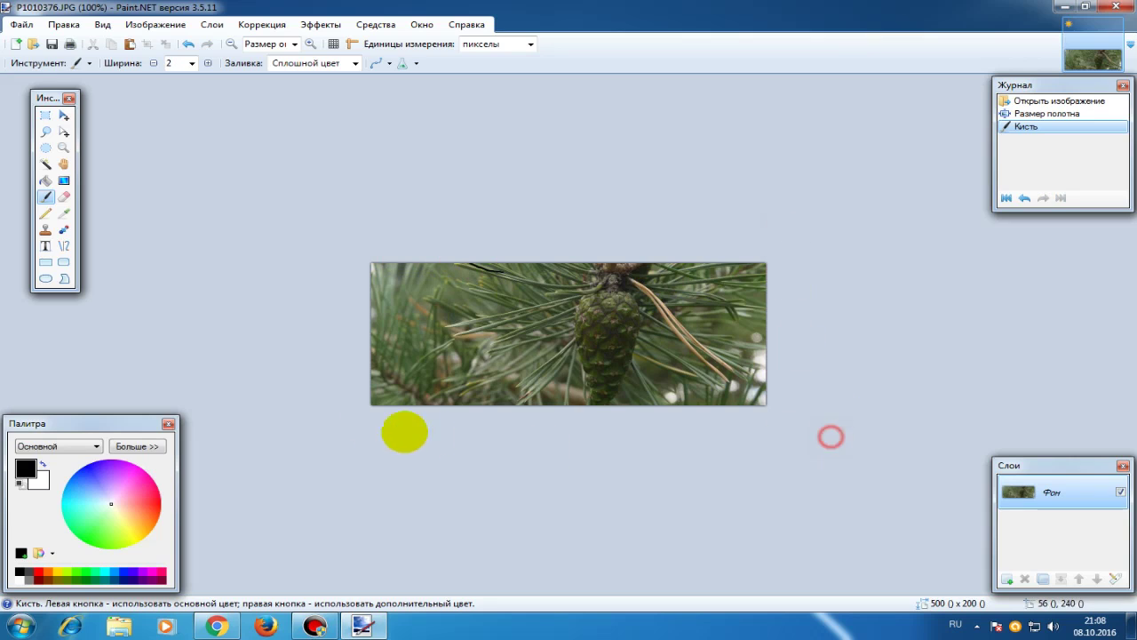
left_click(64, 24)
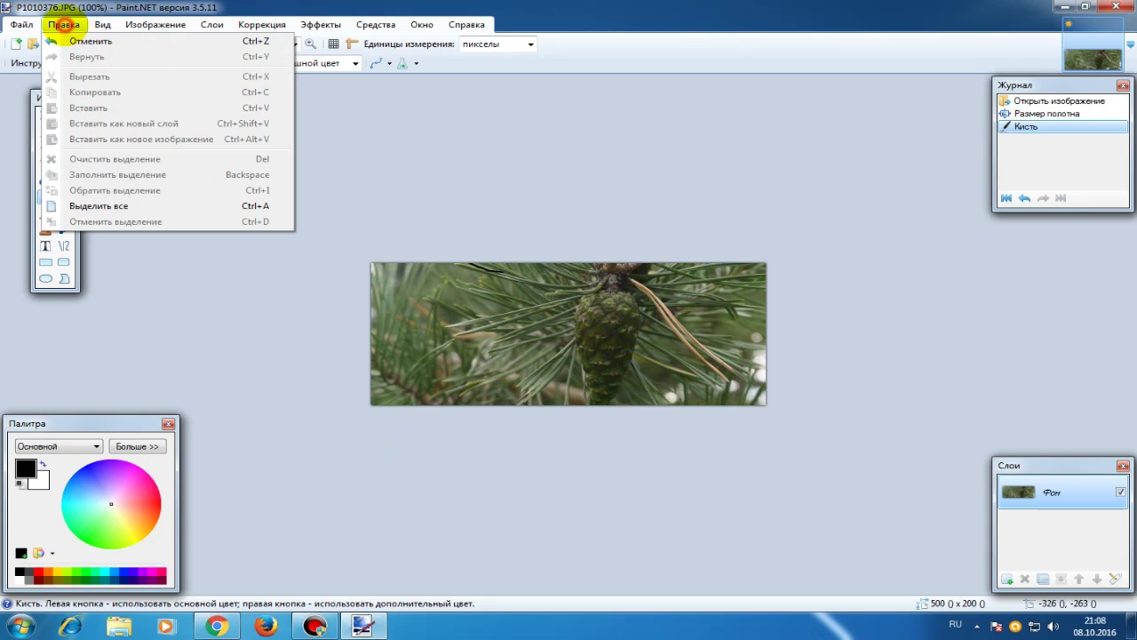
left_click(59, 41)
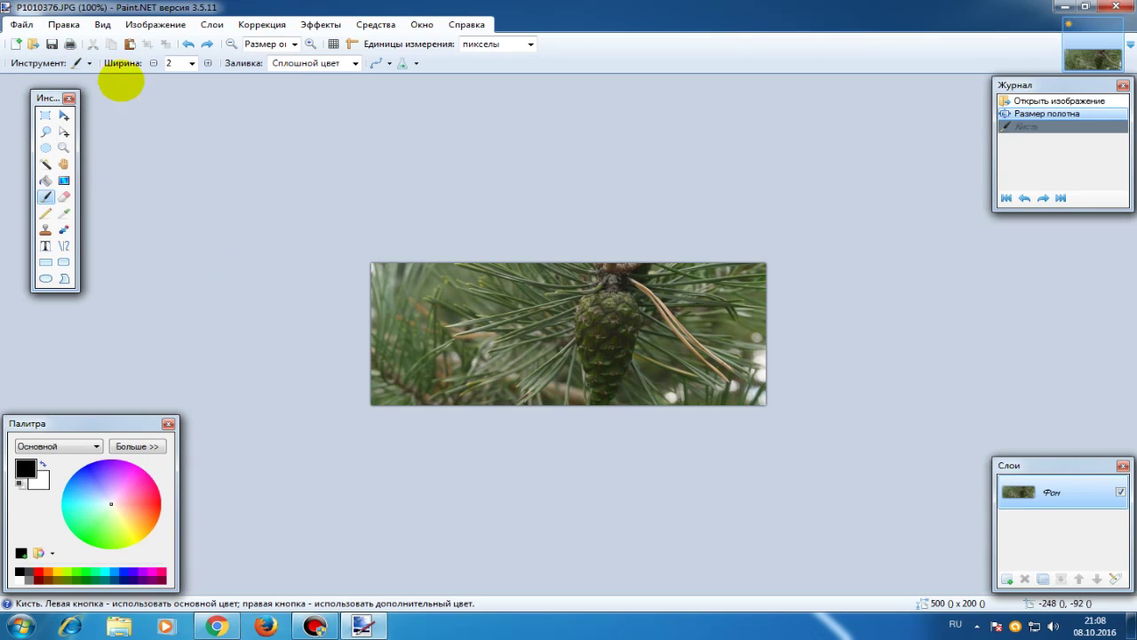
left_click(64, 24)
left_click(89, 40)
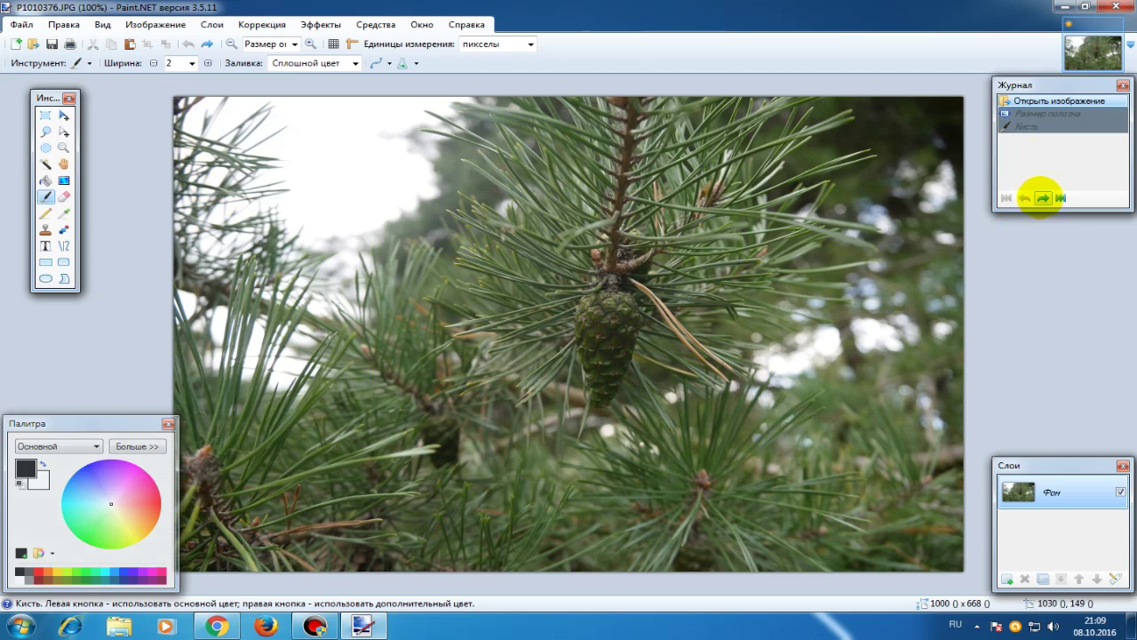
- Close Paint.NET without saving the changes to the photo
left_click(1115, 7)
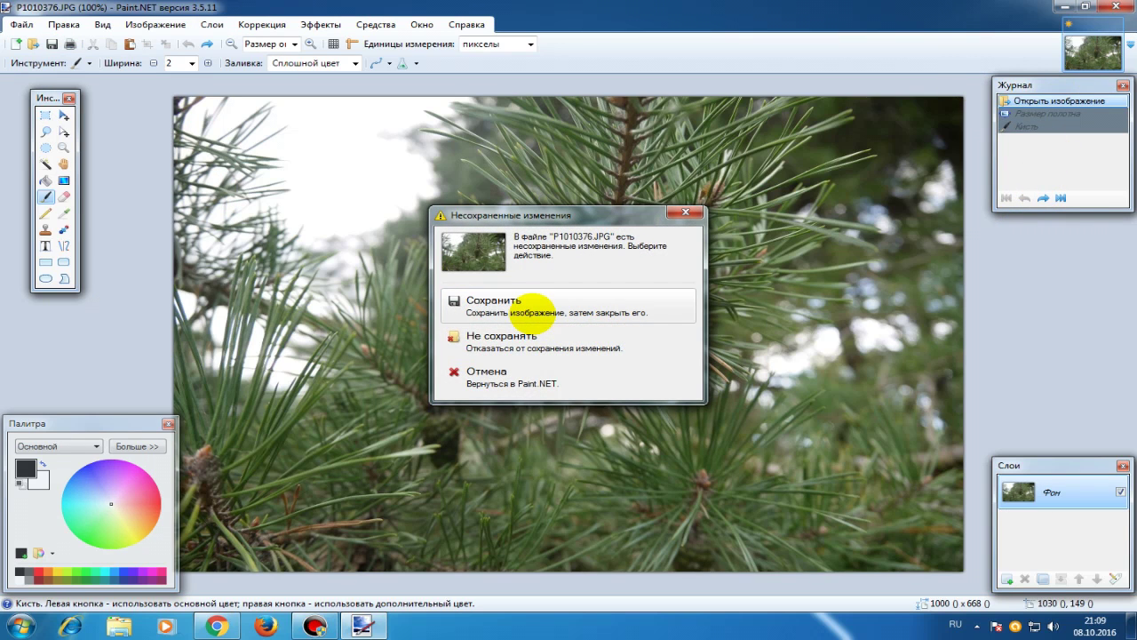
left_click(487, 335)
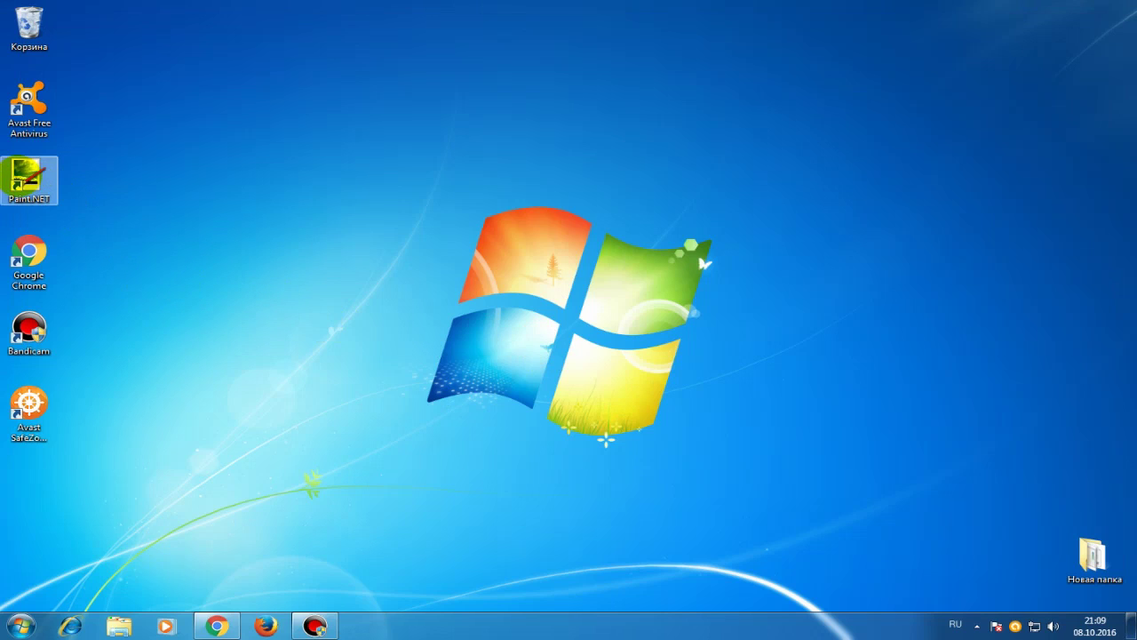
- Move the Avast Free Antivirus and Paint.NET desktop shortcuts out of the icon column, side by side in one row, and deselect them
left_click_drag(28, 105, 259, 107)
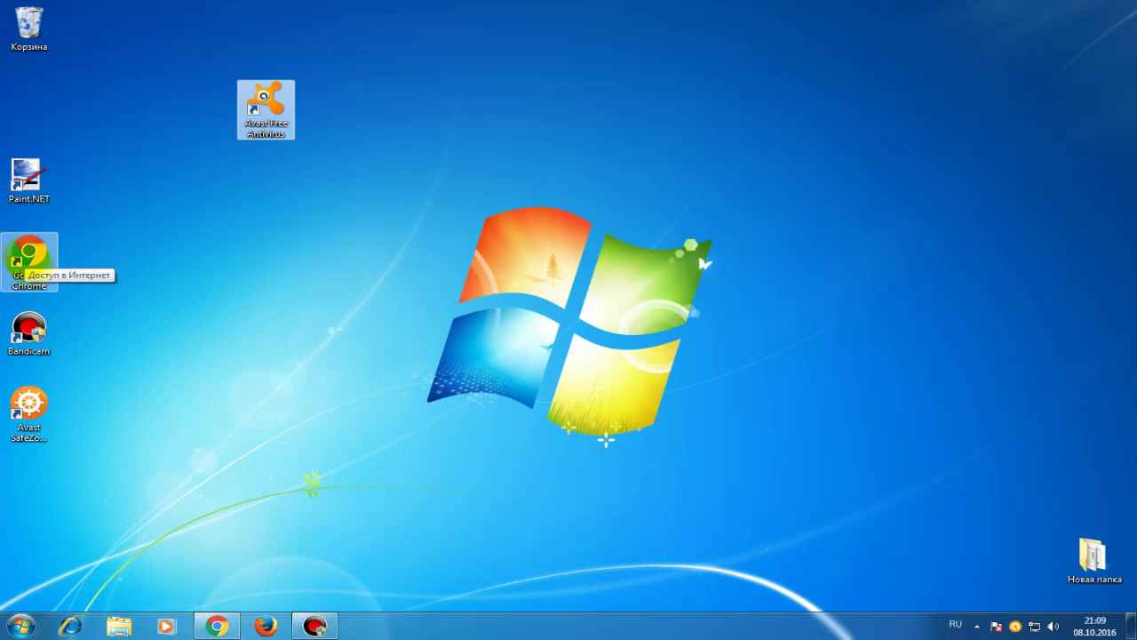
mouse_move(27, 178)
left_mouse_down()
mouse_move(480, 111)
mouse_move(444, 103)
left_mouse_up()
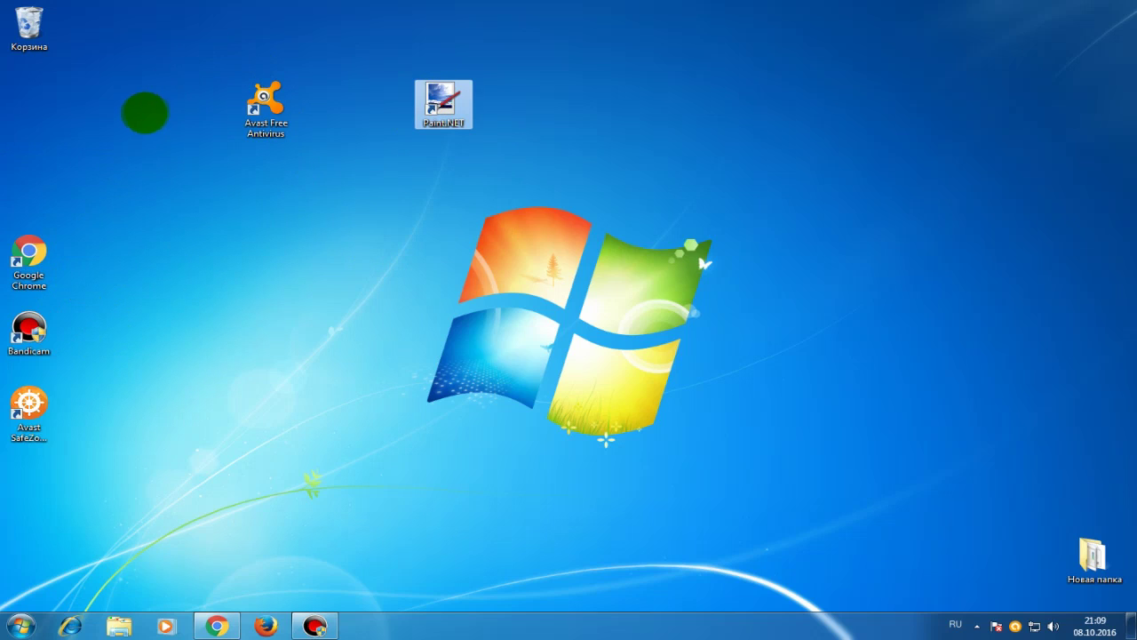
left_click(144, 110)
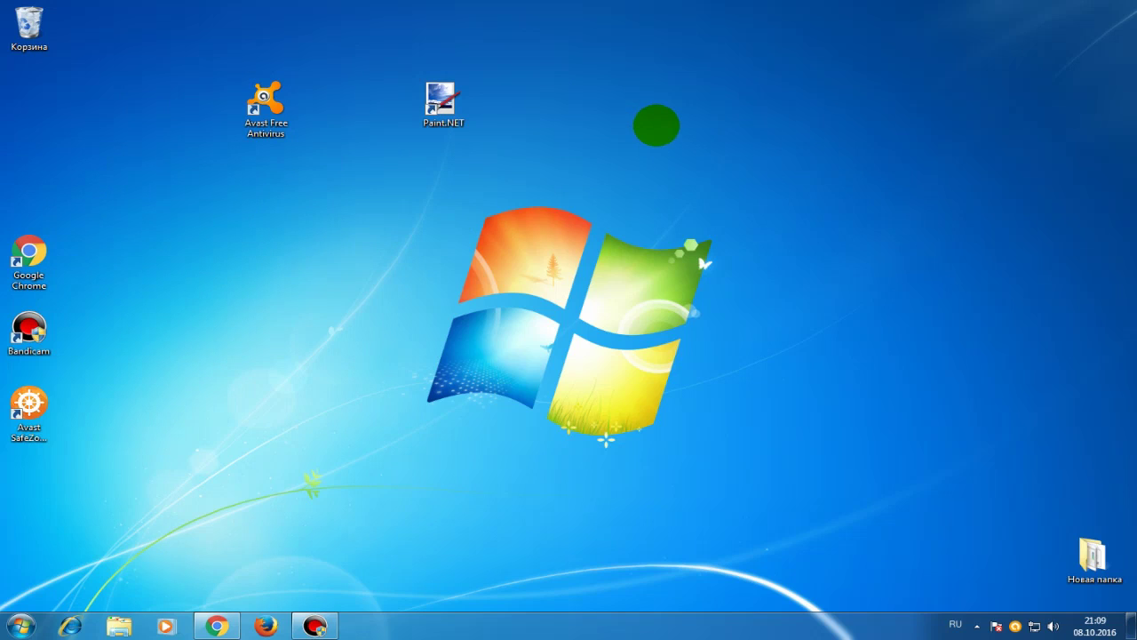